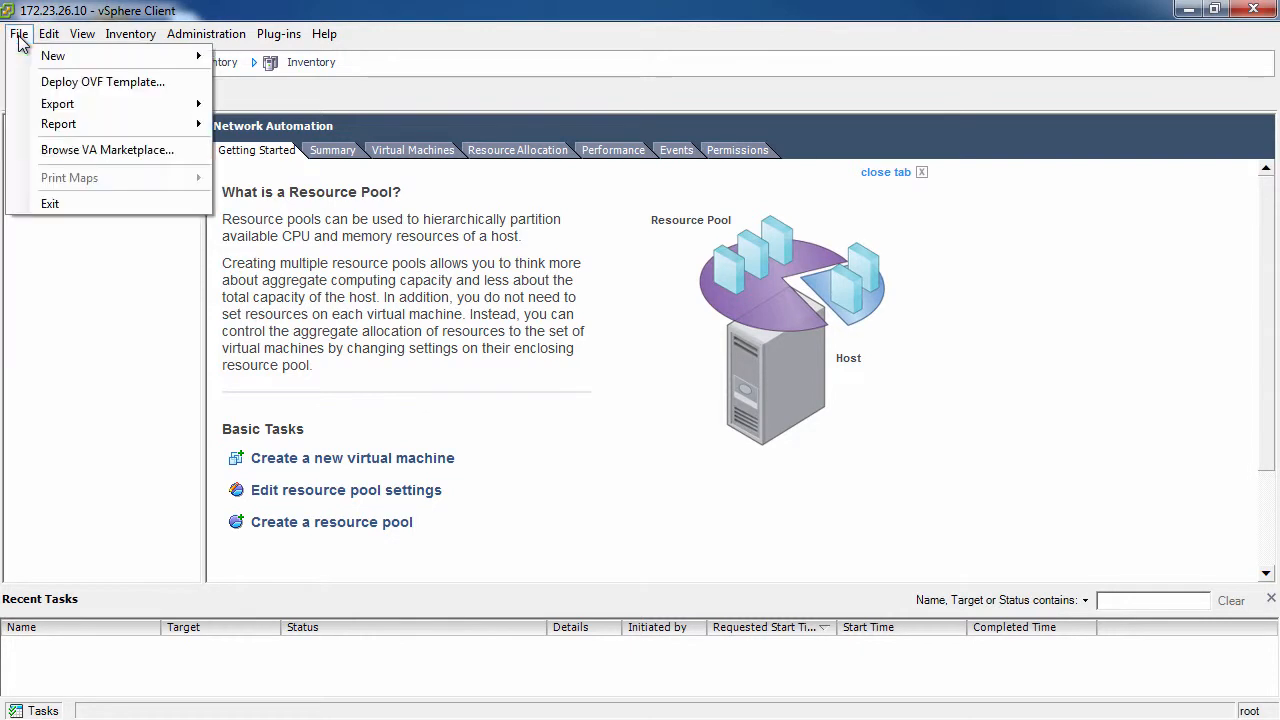
Step: Start an OVF template deployment using NetworkAutomation-6.8.1.ova from the ib_network_automationvm-6.8.1.25-ova folder as the source
left_click(97, 84)
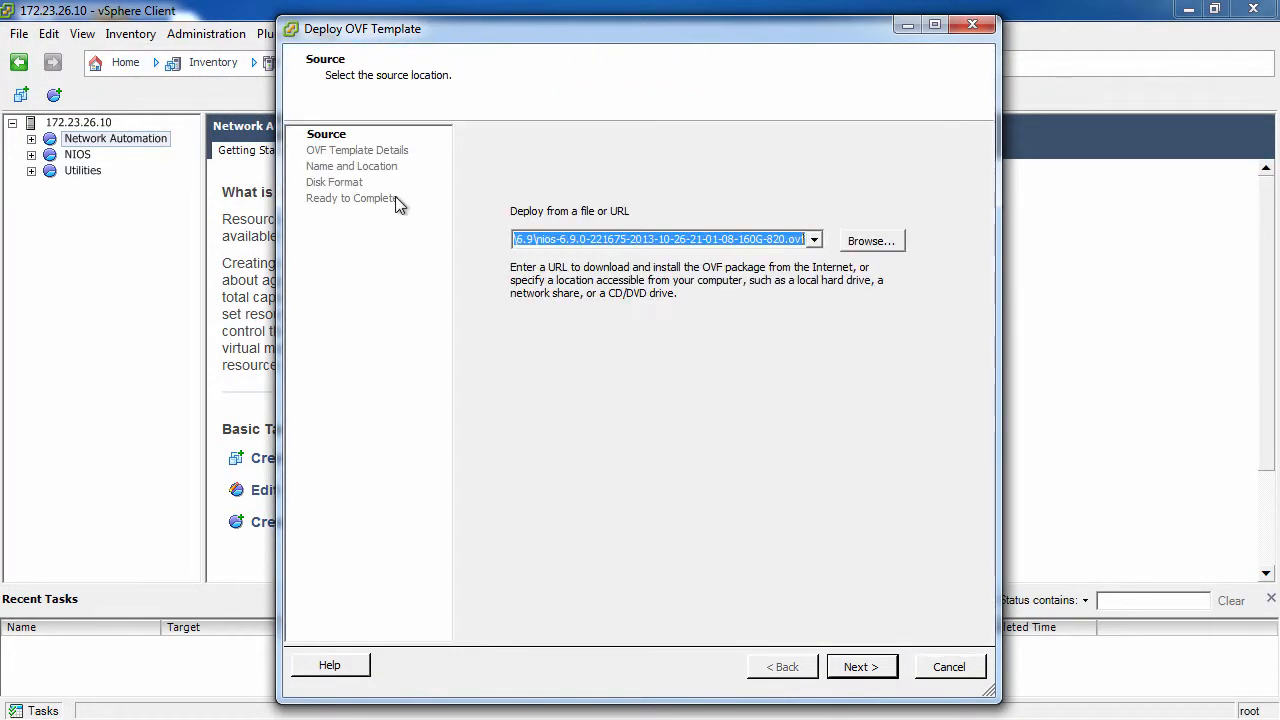
left_click(870, 245)
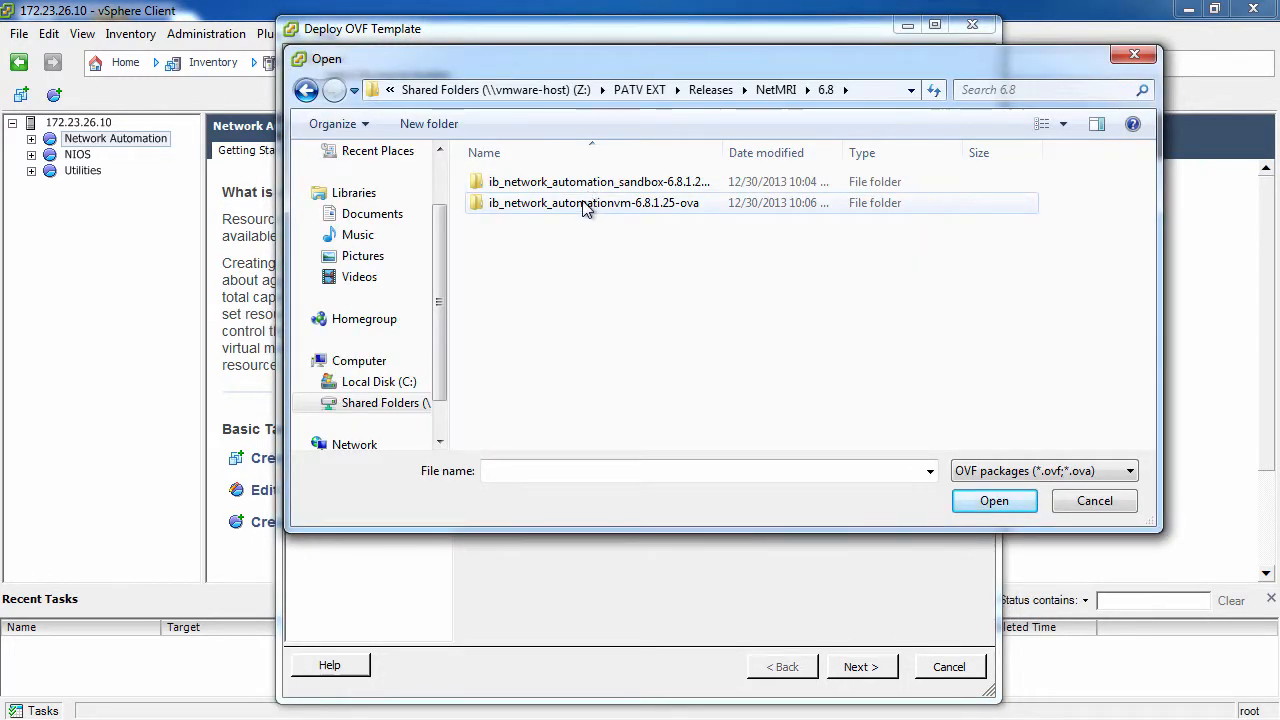
double_click(586, 207)
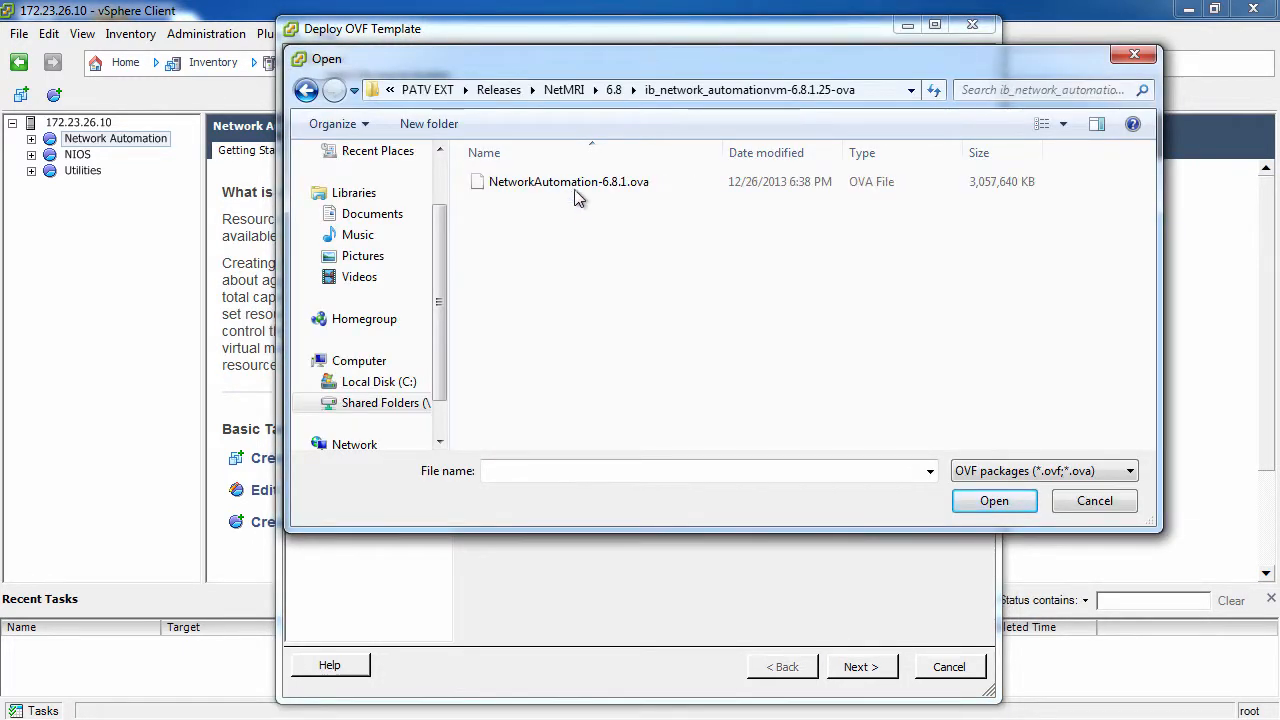
left_click(575, 186)
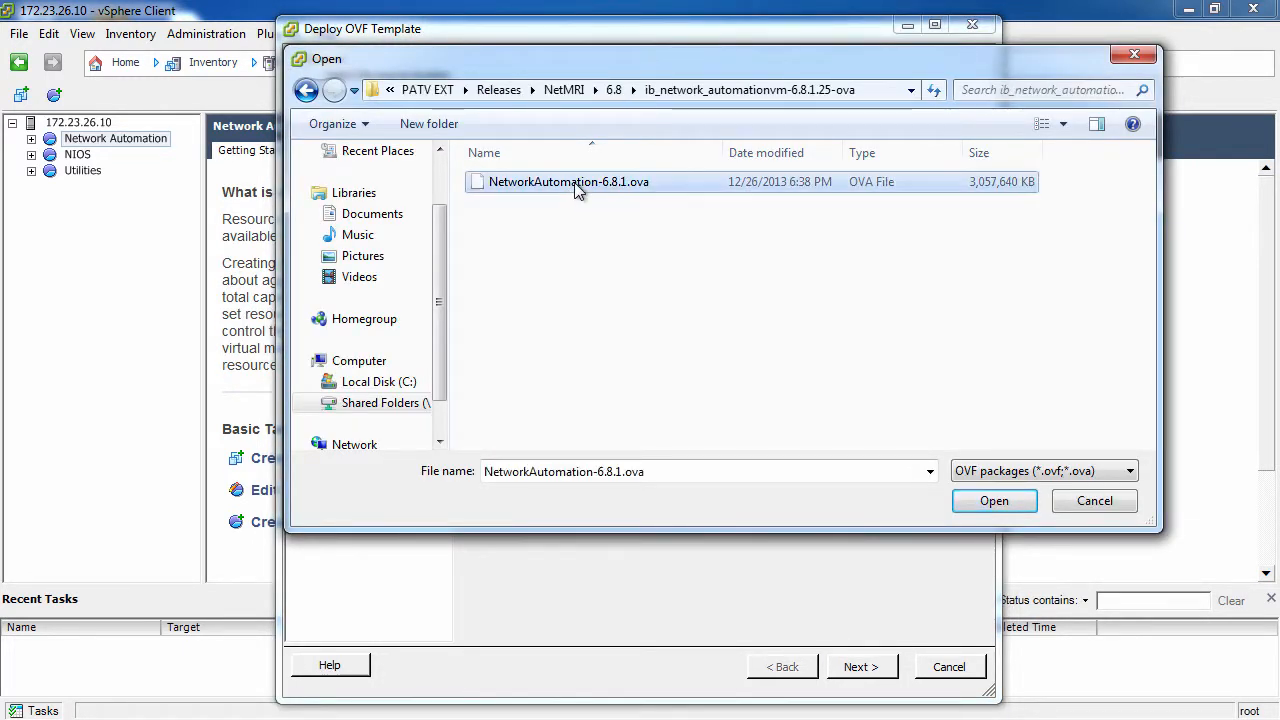
left_click(987, 503)
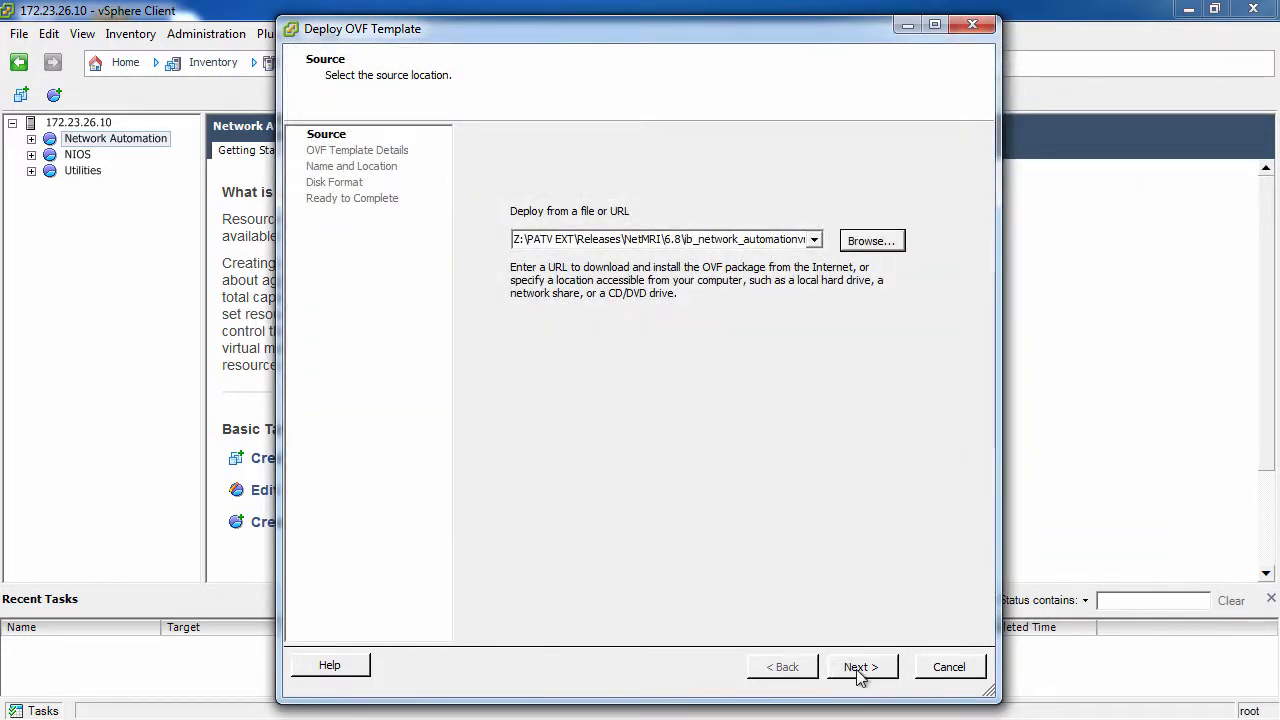
left_click(858, 667)
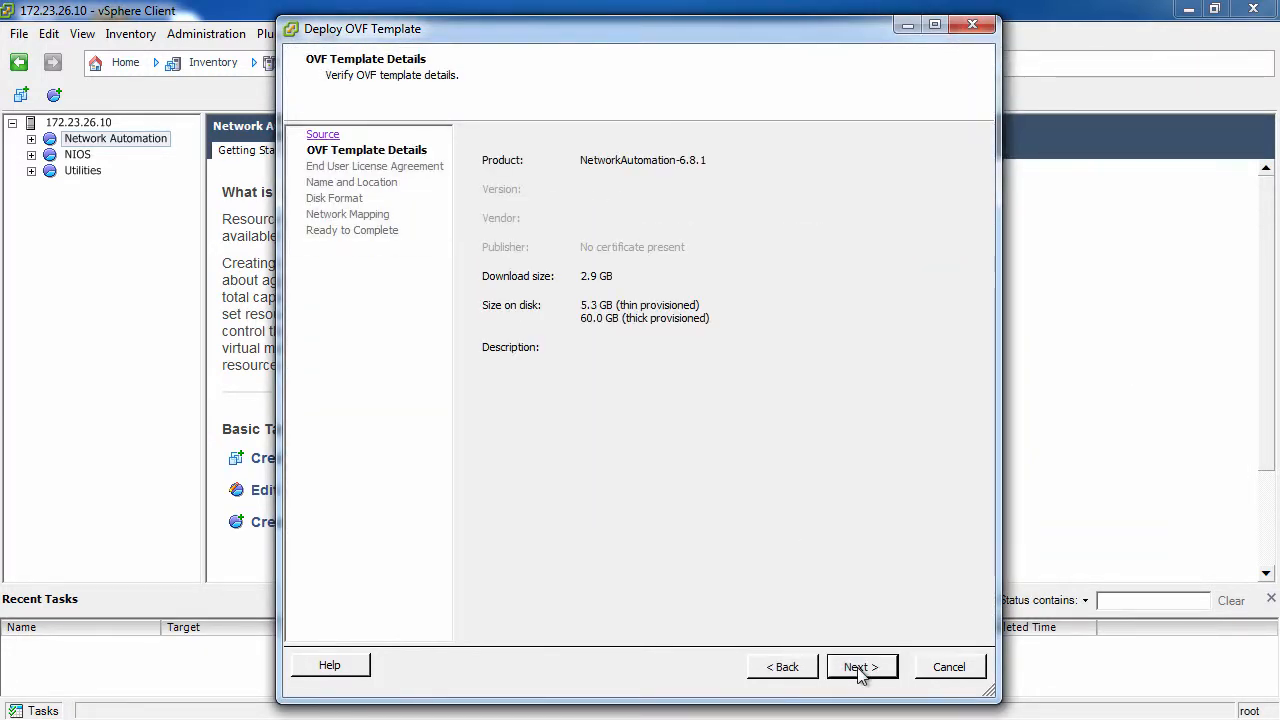
Step: Accept the template's end user license agreement and keep the default name NetworkAutomation-6.8.1 and its location
left_click(860, 667)
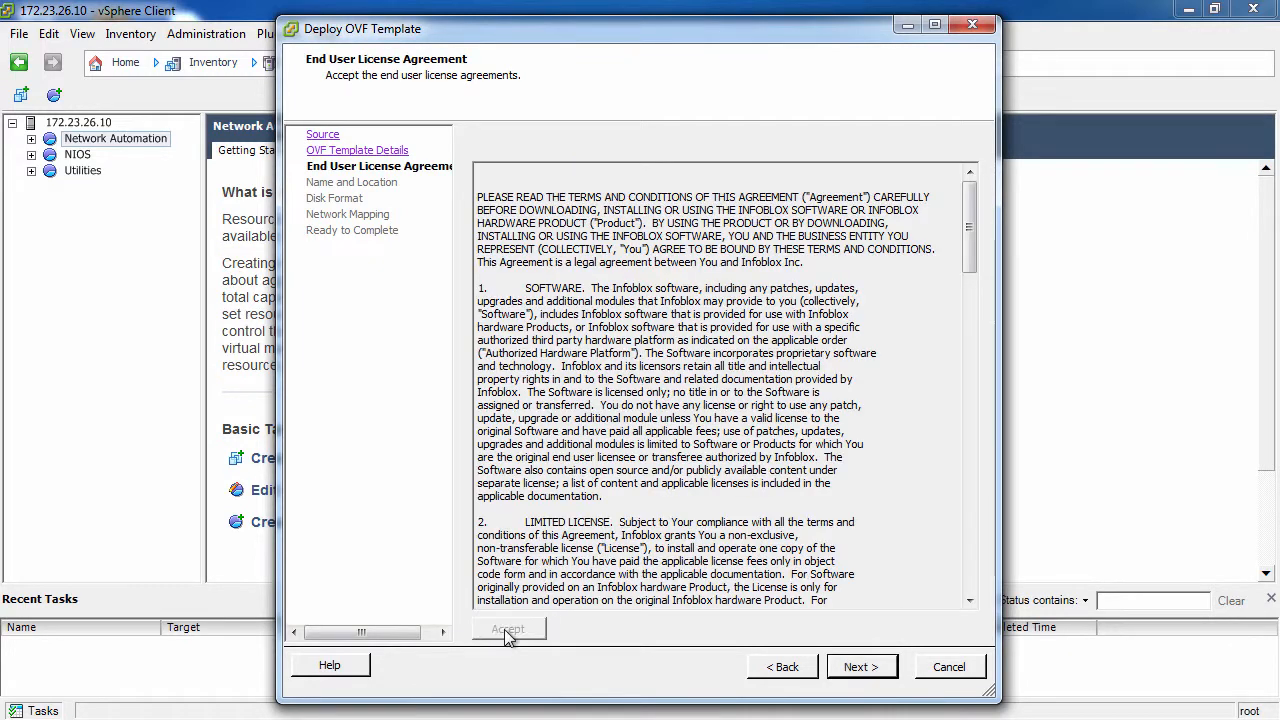
left_click(855, 668)
left_click(854, 670)
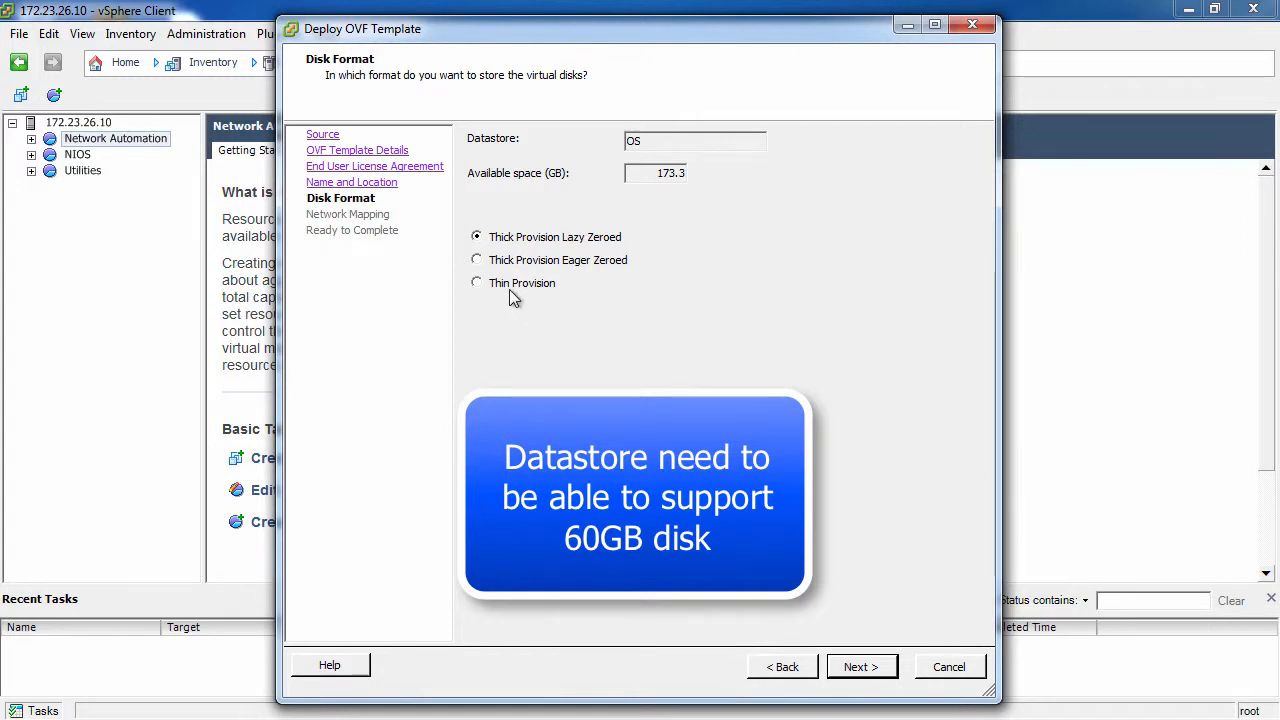
Step: Deploy the template with Thin Provision disks, keeping VM Network 1 mapped to VM Network
left_click(477, 284)
left_click(858, 668)
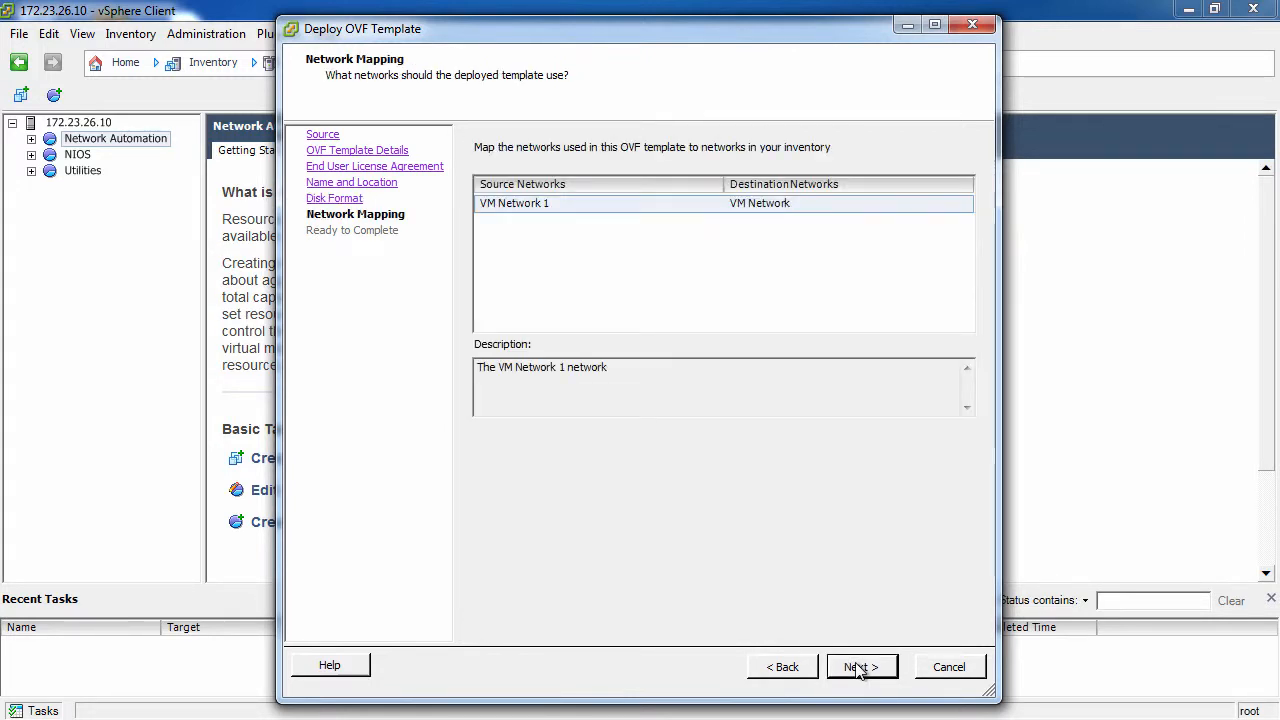
left_click(860, 668)
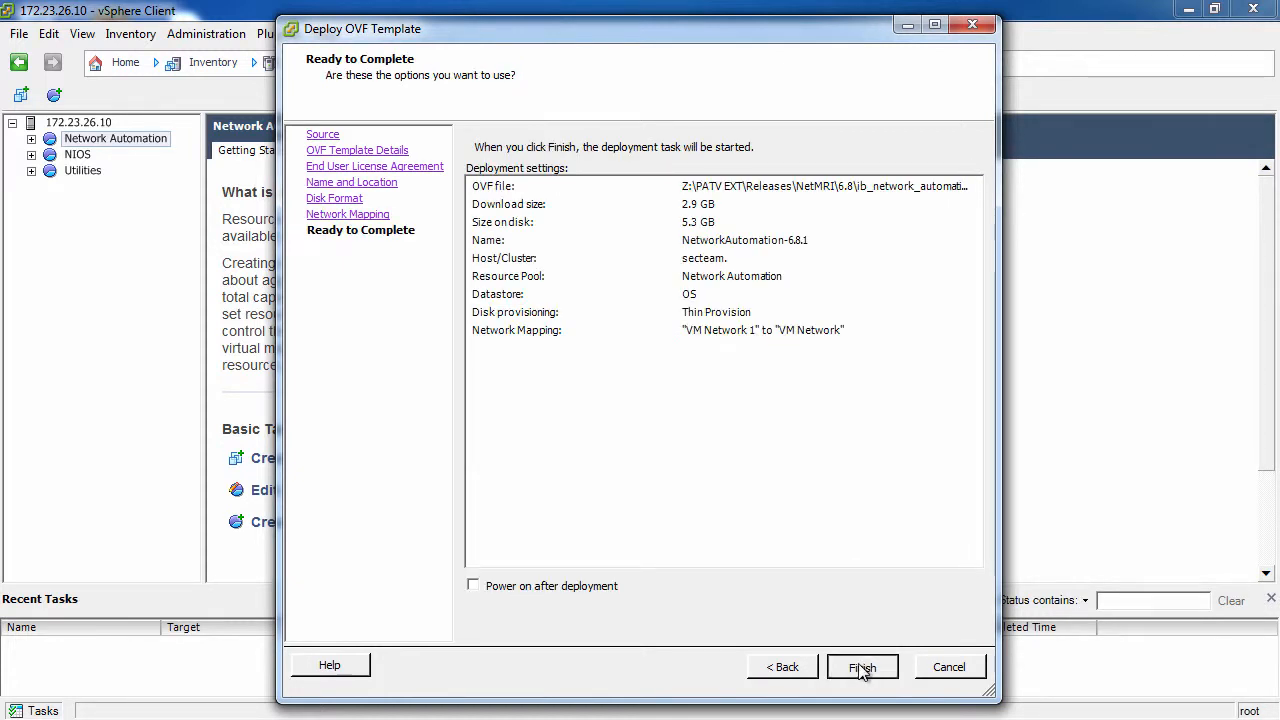
left_click(860, 668)
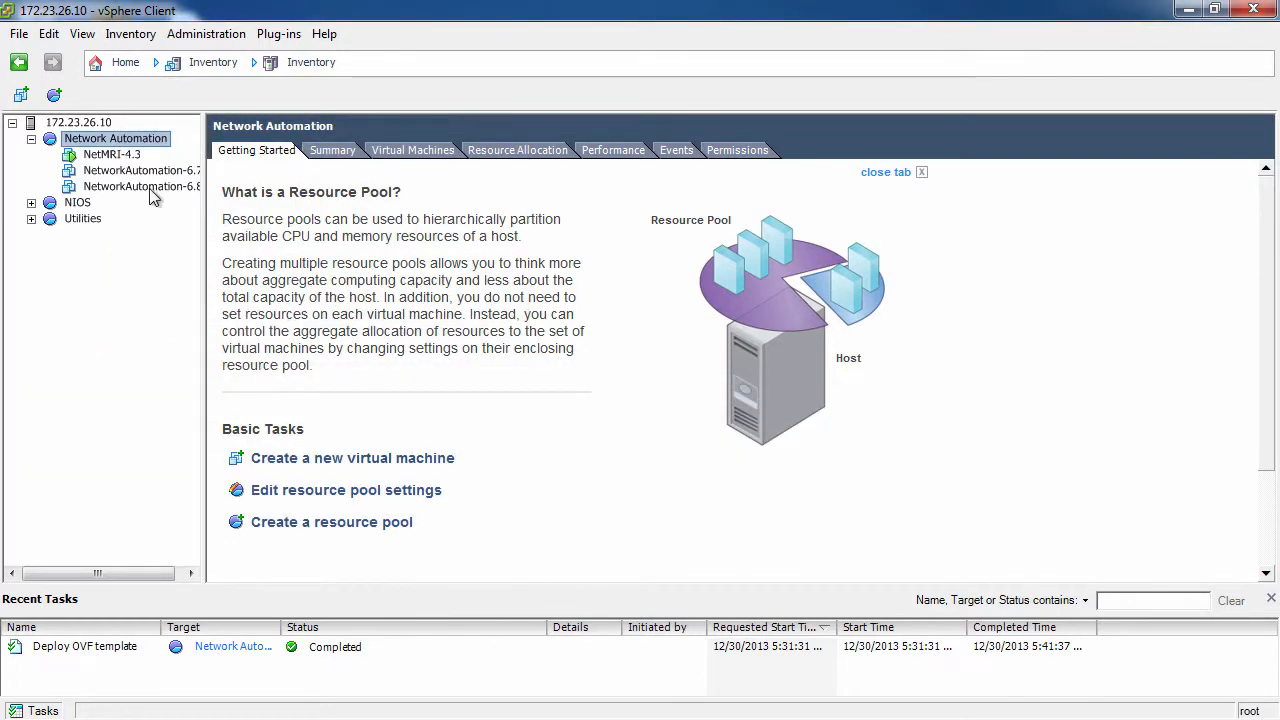
Step: Power on the newly deployed NetworkAutomation-6.8.1 virtual machine and open its console
left_click(145, 187)
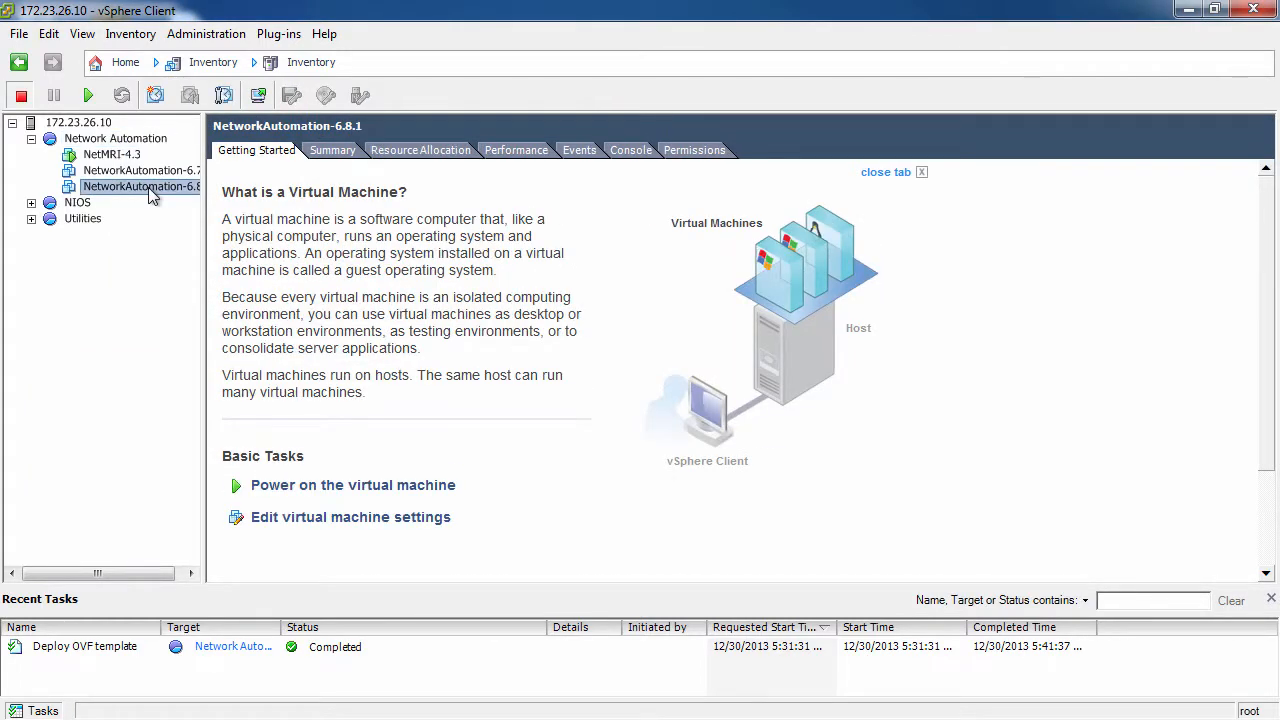
left_click(88, 97)
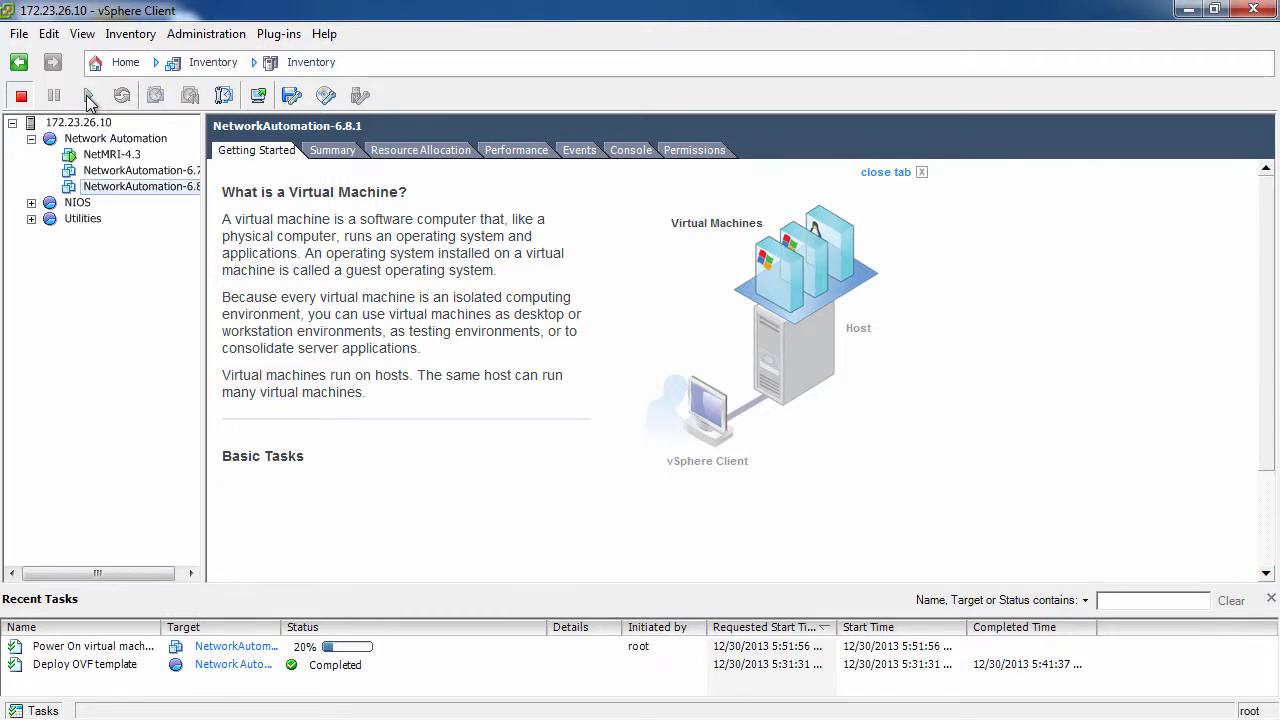
left_click(260, 96)
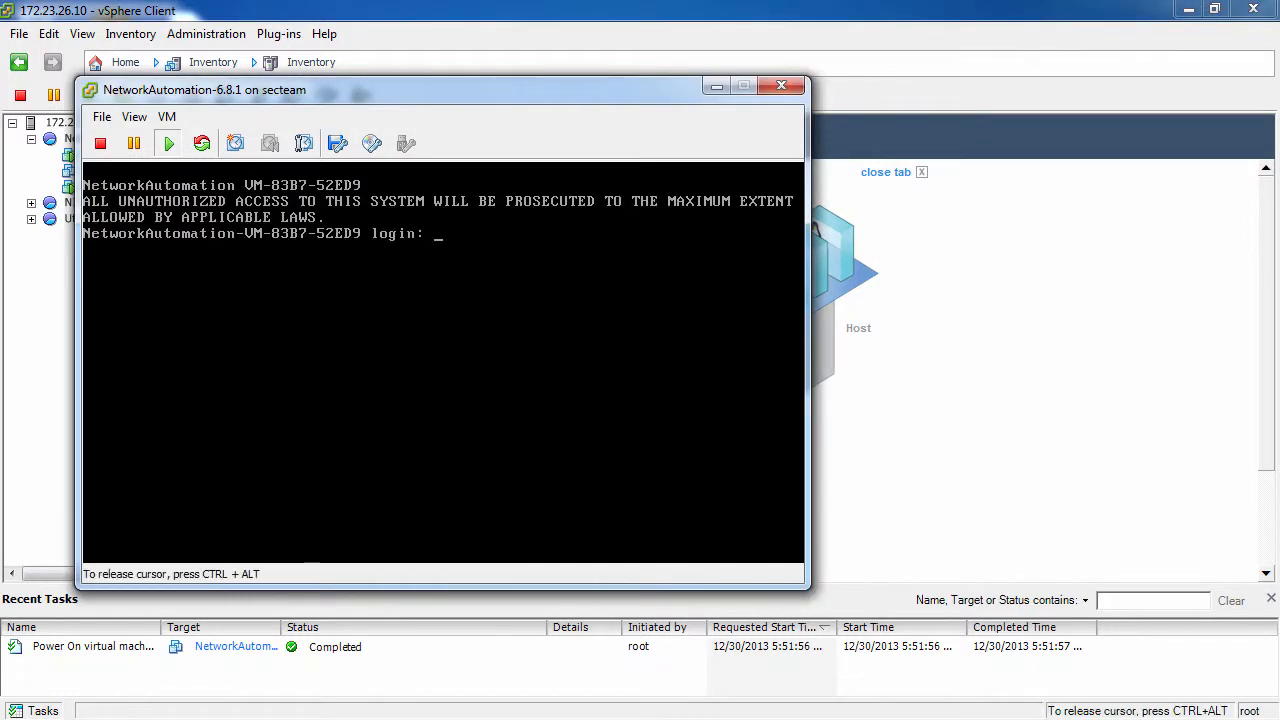
Step: Log in to the virtual machine console as admin with the account password
type("a")
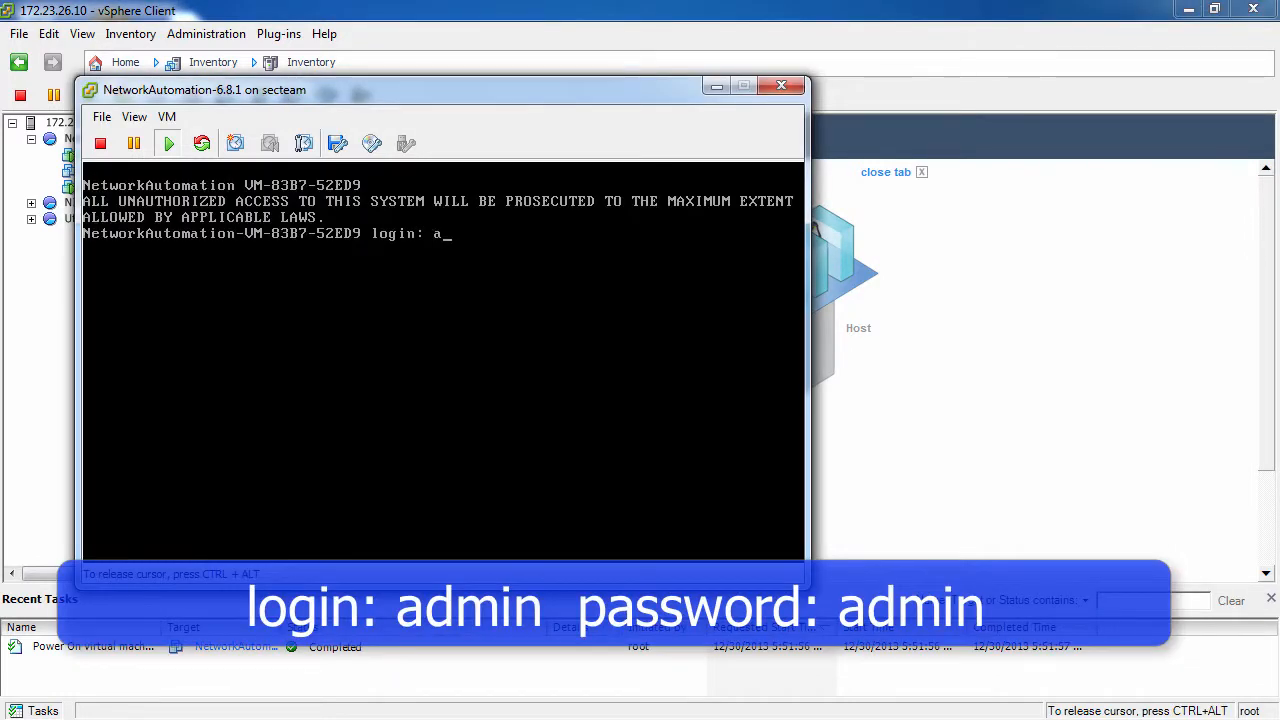
type("dmin")
key("Return")
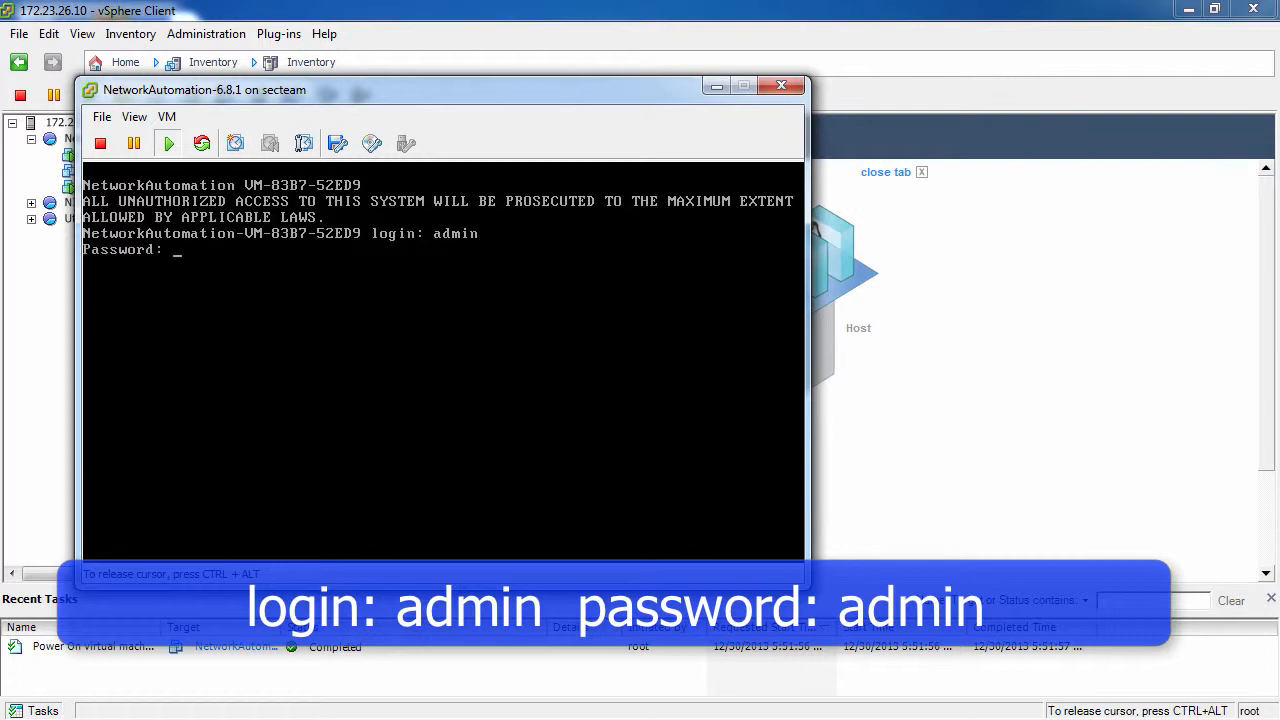
key("Return")
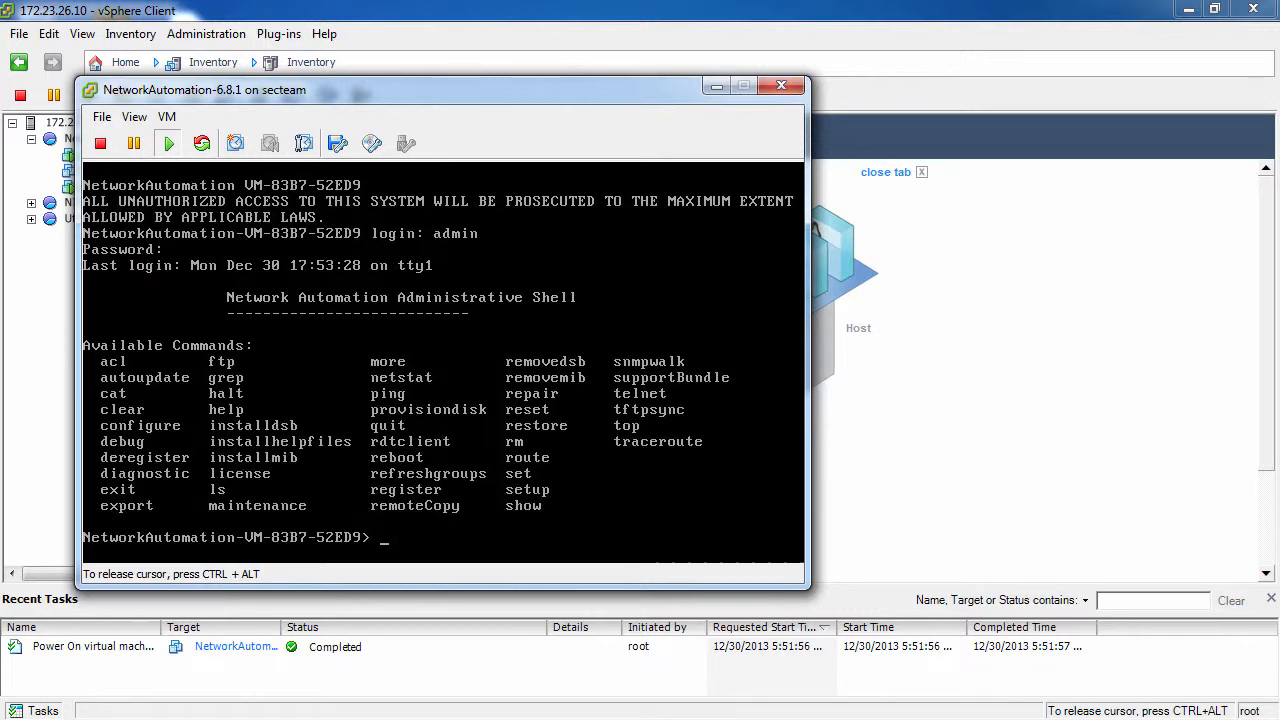
Step: Run set temp_license, choose option 3 to add a NetMRI license, and confirm generating the temporary license
type("set temp_")
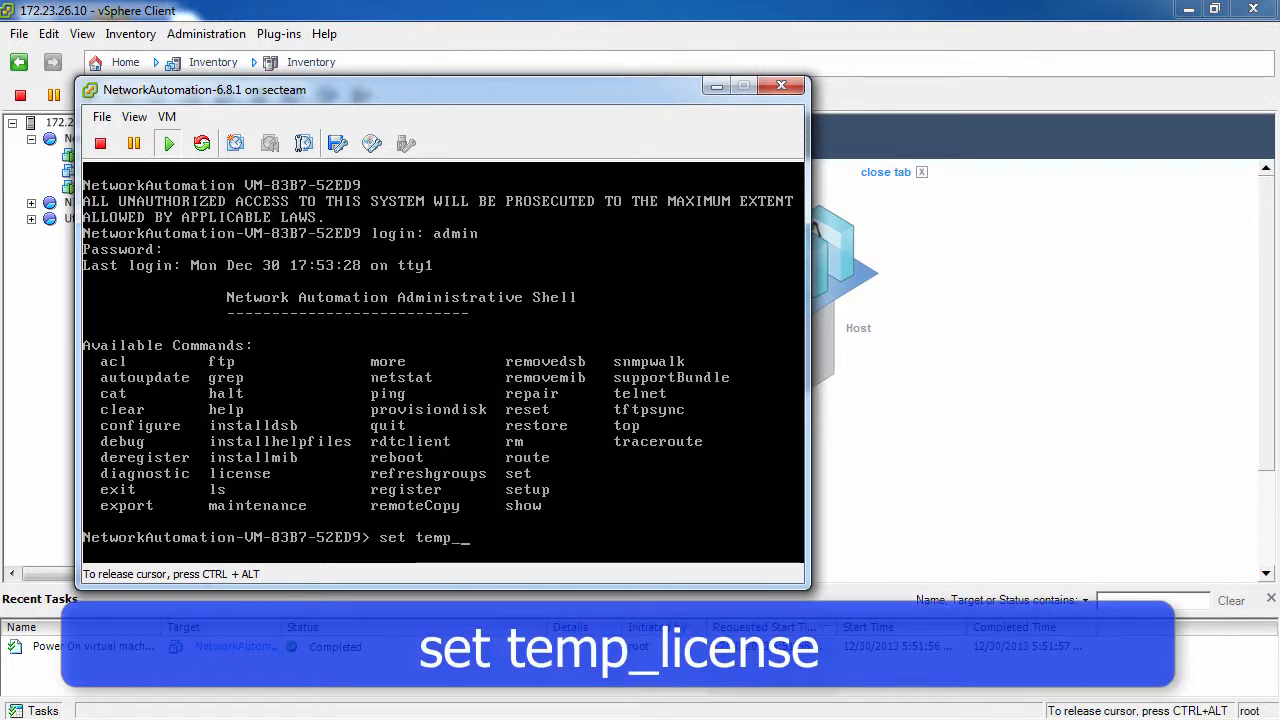
type("license")
key("Return")
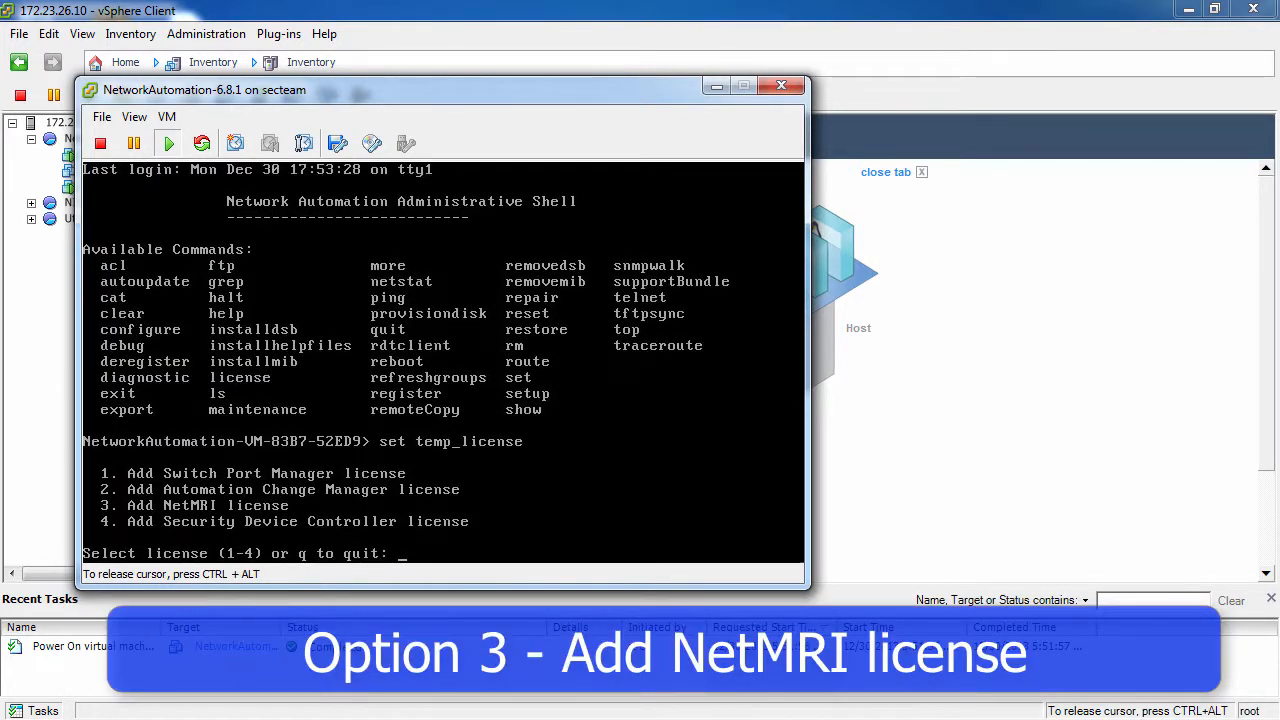
type("3")
key("Return")
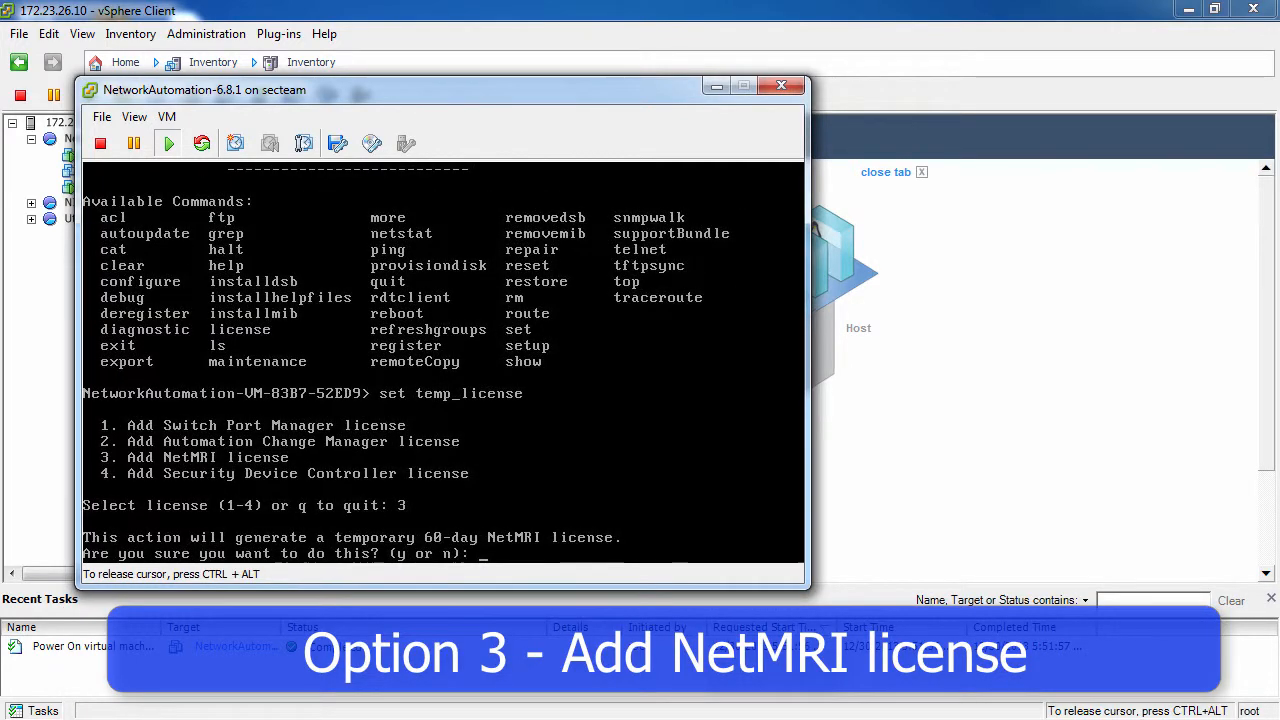
type("y")
key("Return")
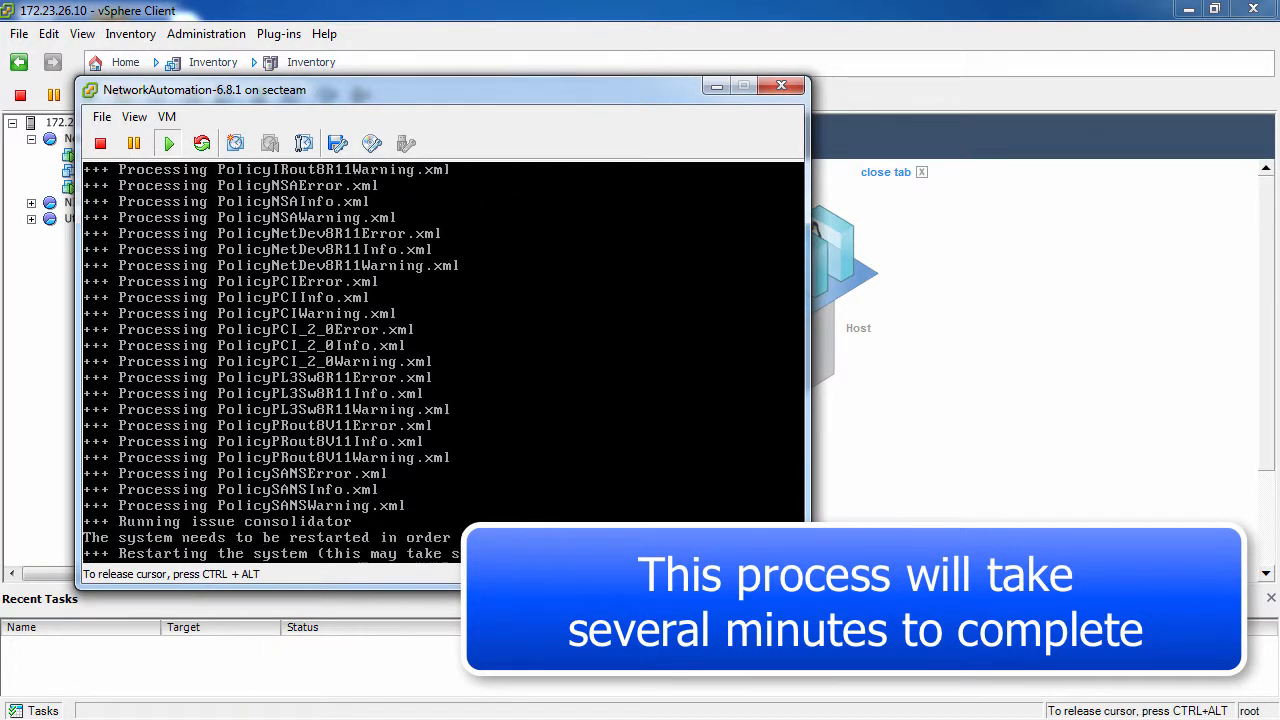
Step: Run configure server and agree to start the system setup
type("configure server")
key("Return")
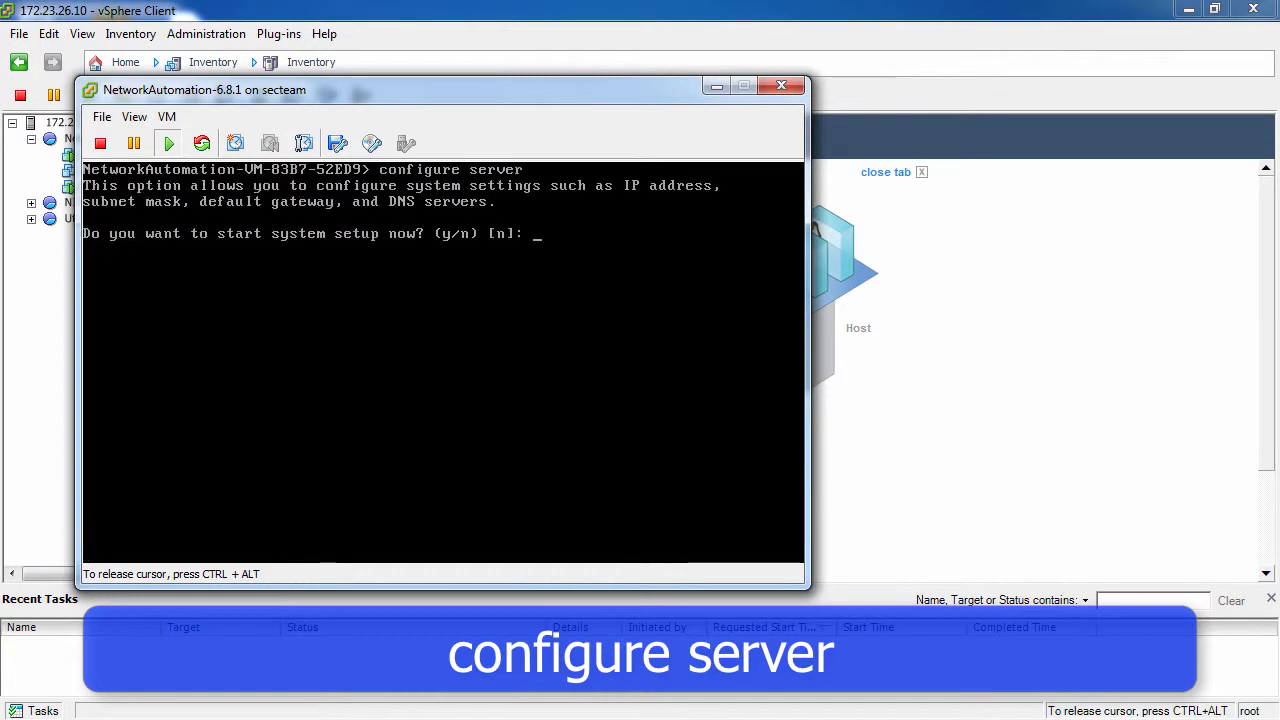
type("y")
key("Return")
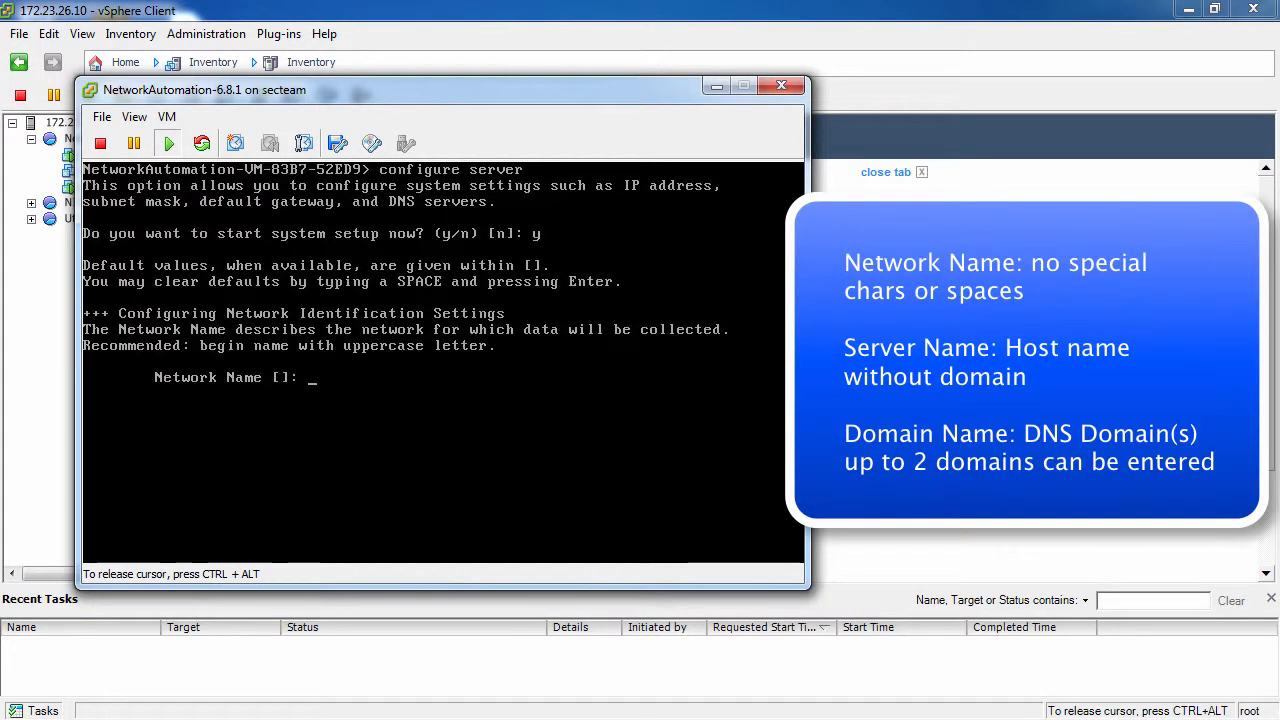
Step: Set the network name to infoblox and the server name to eval-netmri
type("infoblox")
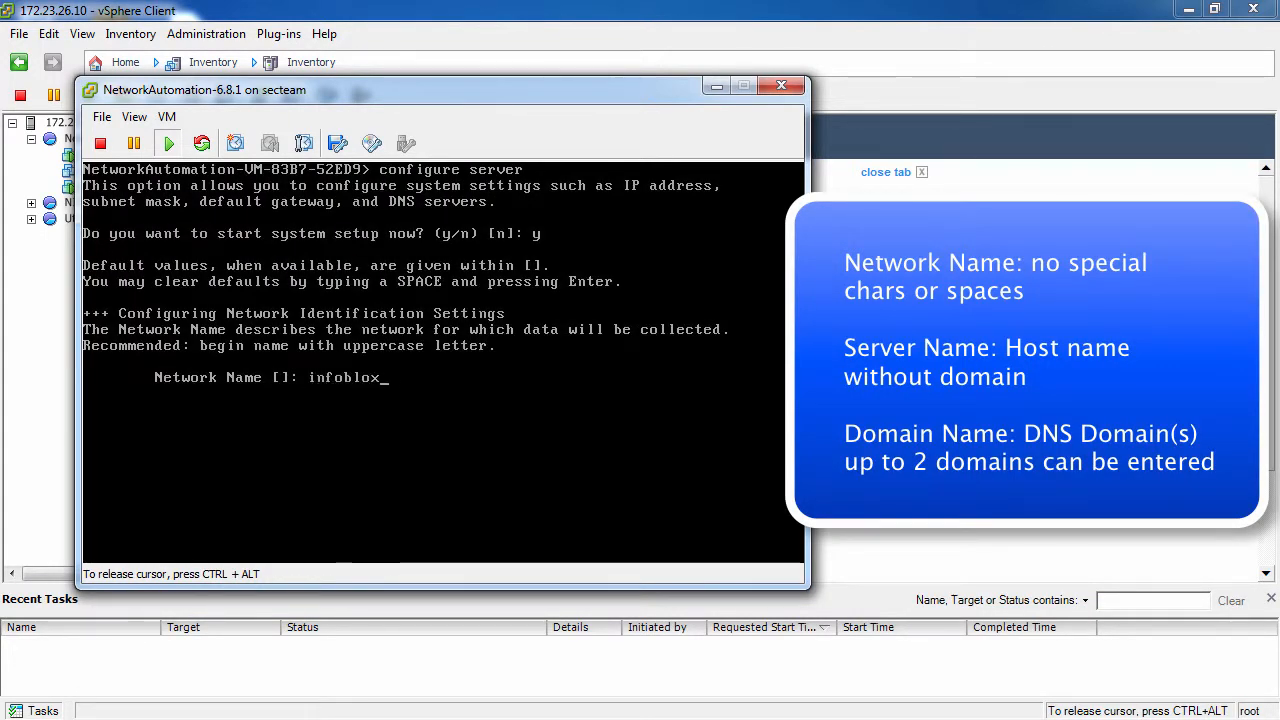
key("Return")
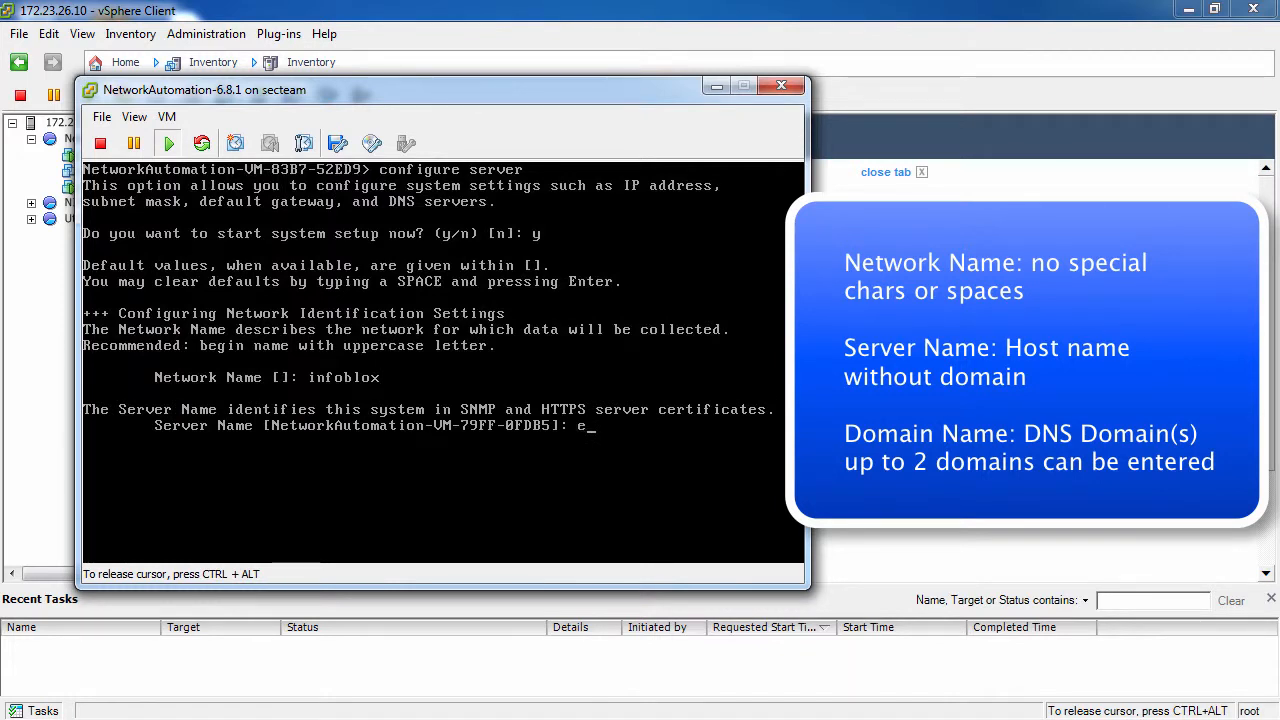
type("eval-netmri")
key("Return")
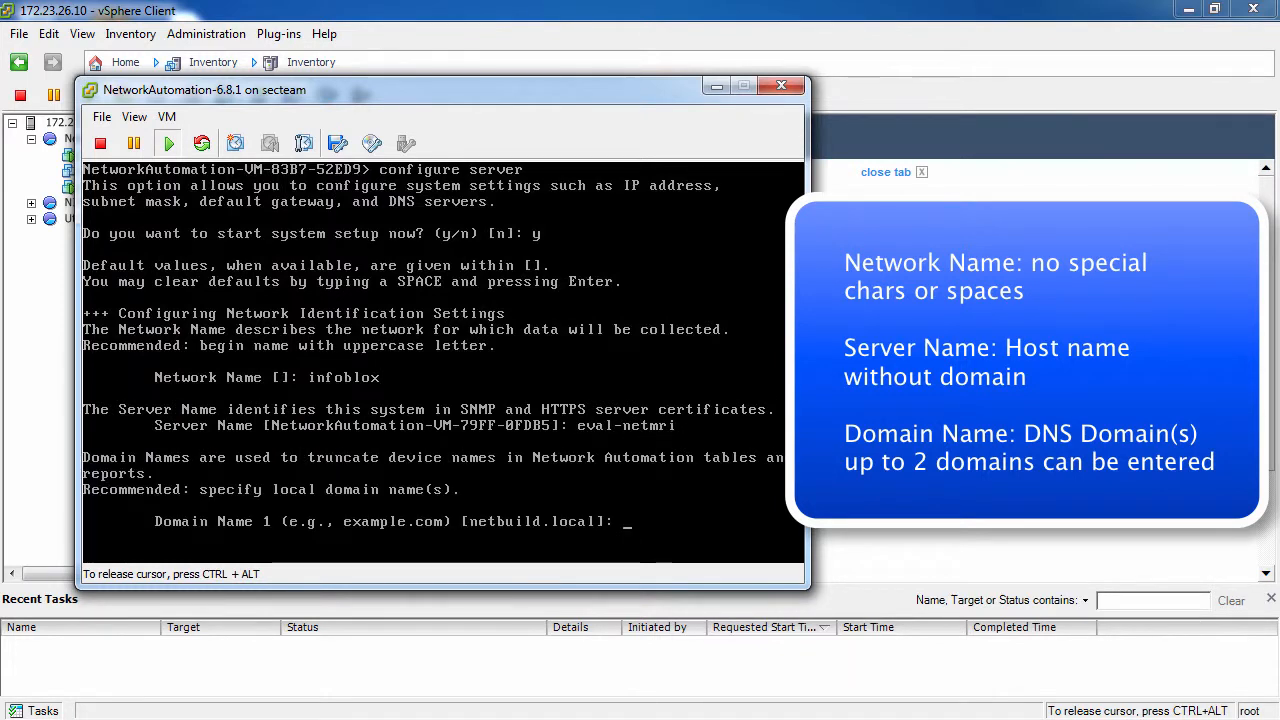
Step: Set Domain Name 1 to lab.local and keep the default for Domain Name 2
type("lab.l")
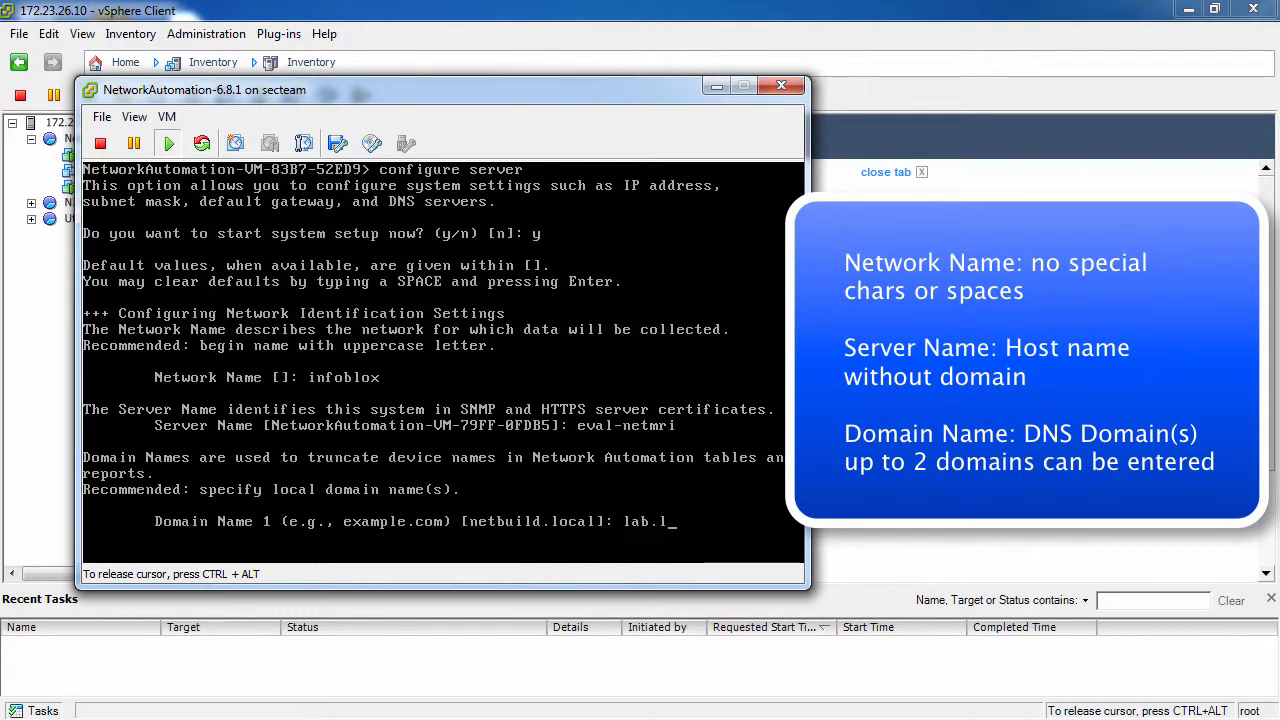
type("ocal")
key("Return")
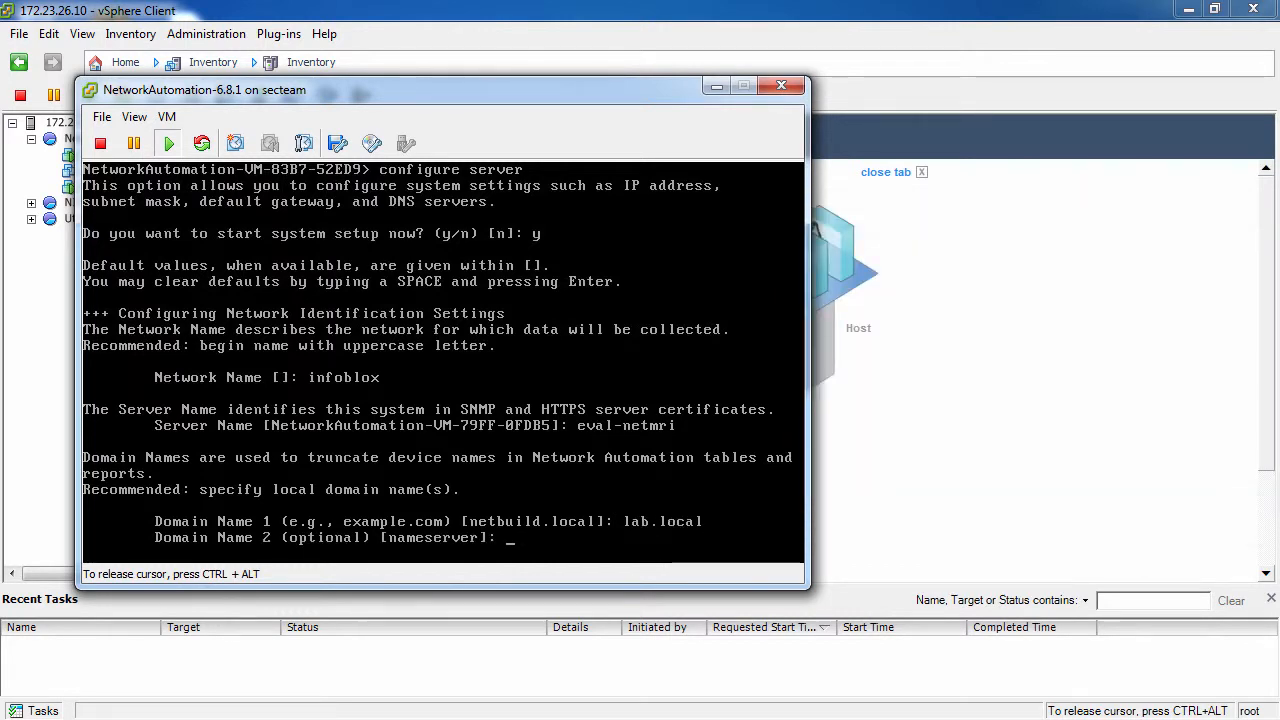
key("Return")
Step: Accept the default time server us.pool.ntp.org and the default time zone, region 45 (US) and location 5 (Eastern)
key("Return")
key("Return")
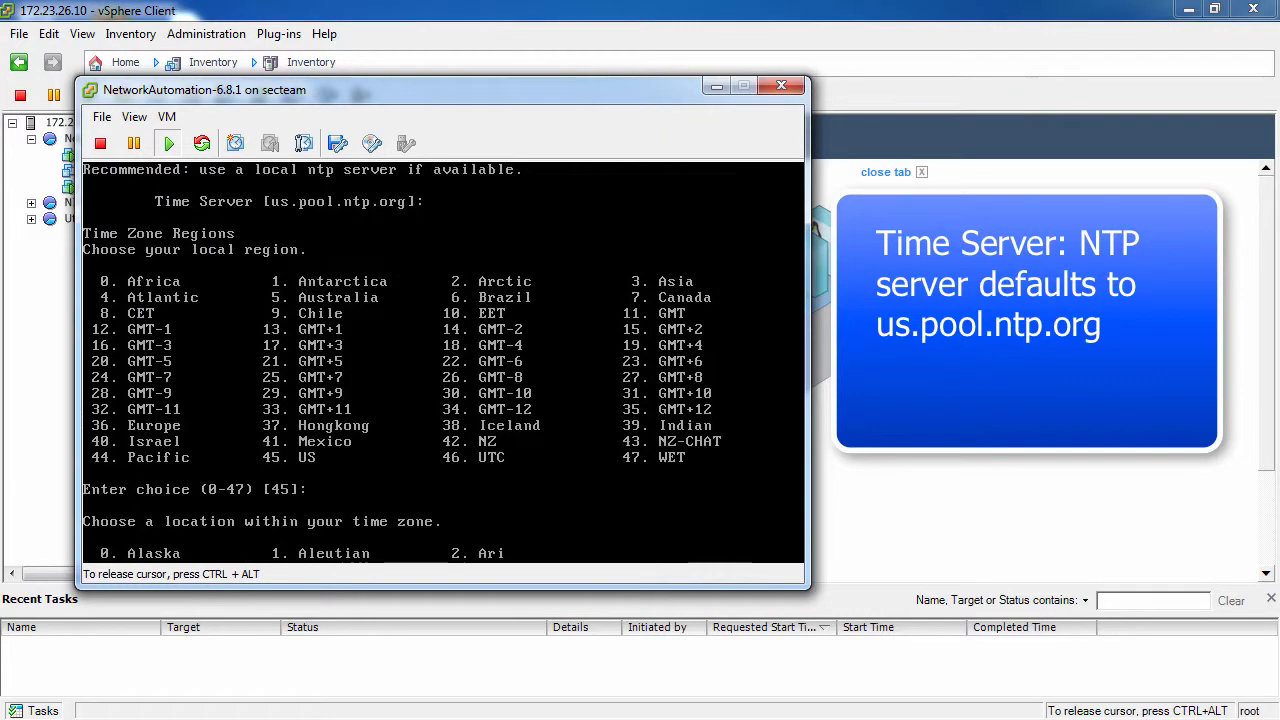
key("Return")
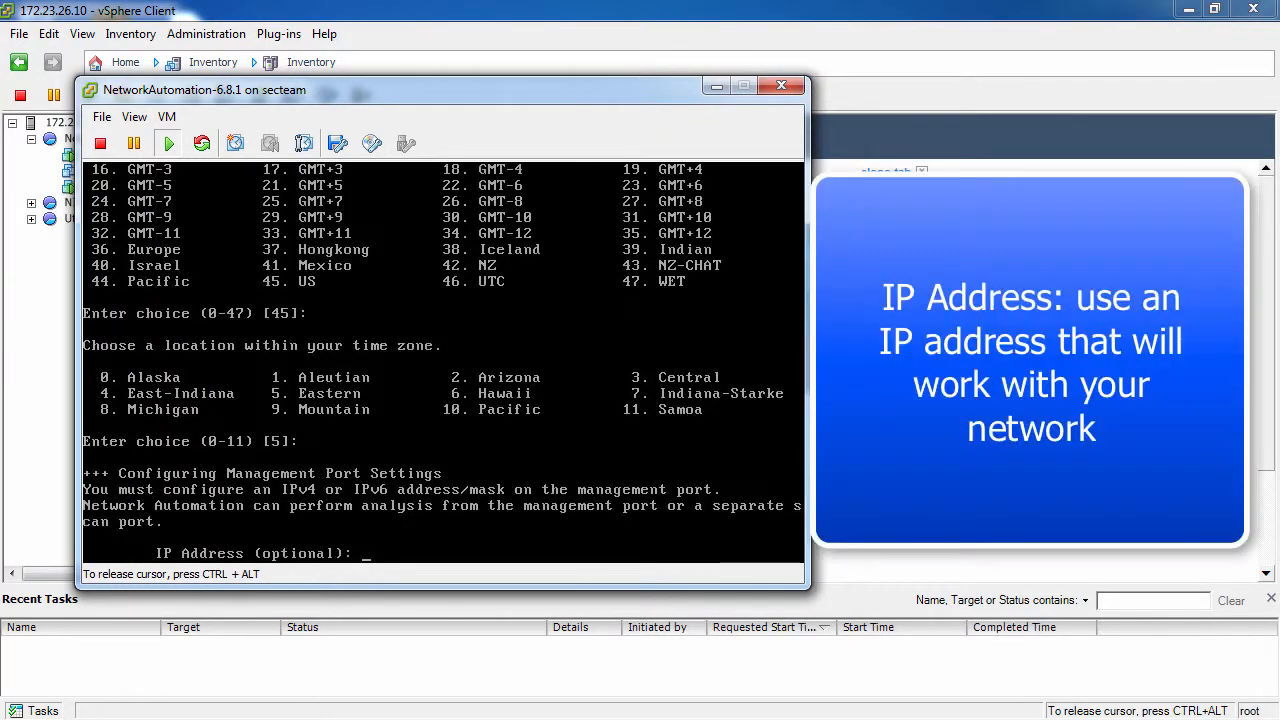
Step: Set the management port to IP address 172.23.26.100 with subnet mask 255.255.255.0, leaving the IPv6 address blank
type("172.23.")
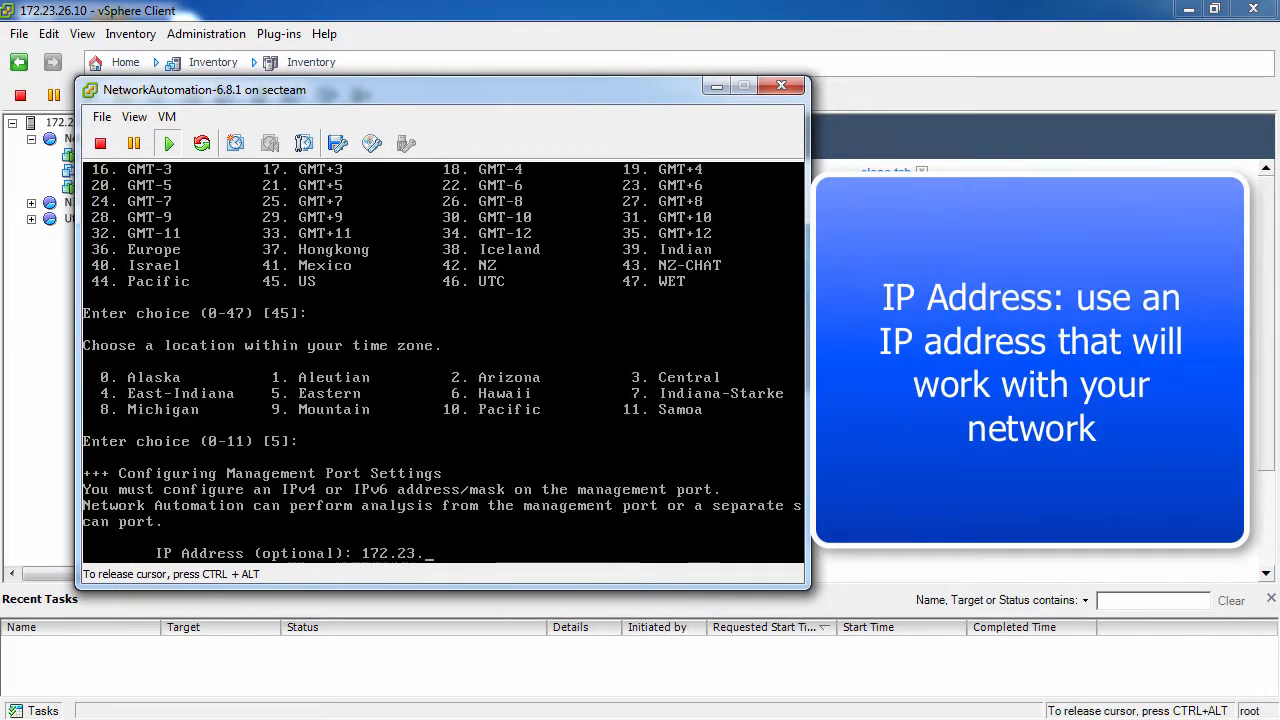
type("26.100")
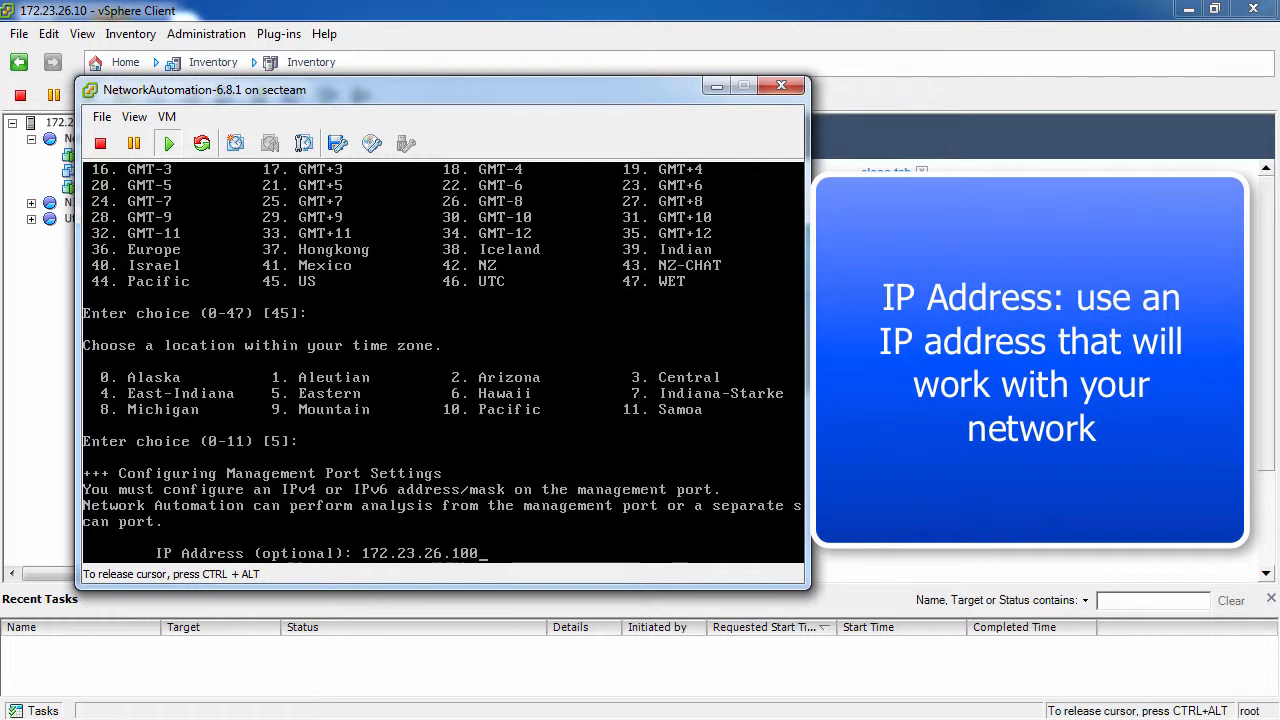
key("Return")
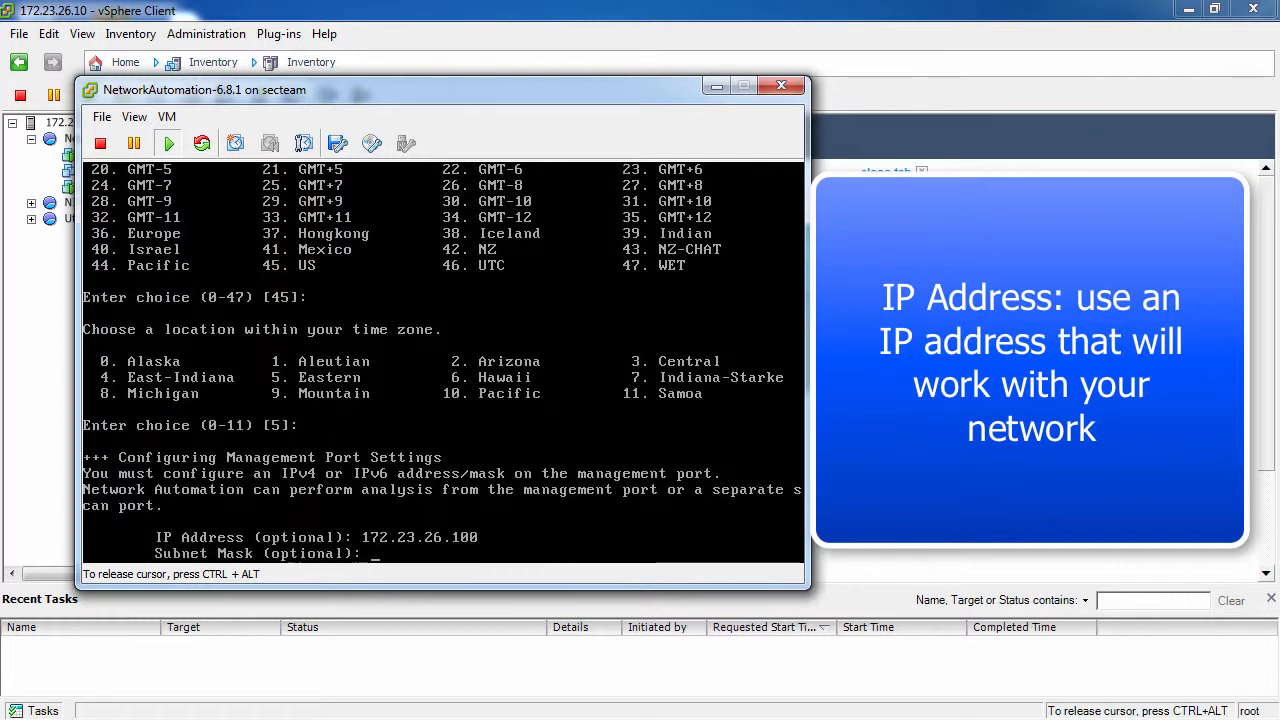
type("255")
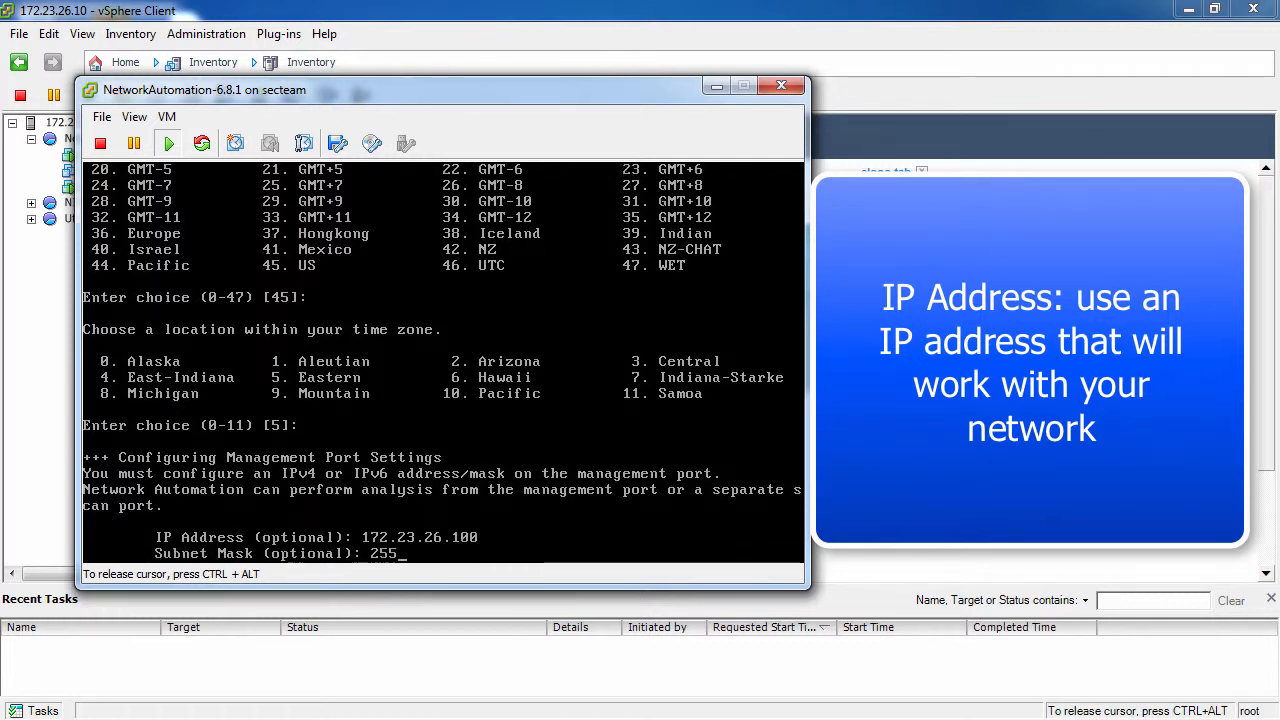
type(".255.255.0")
key("Return")
Step: Leave the IPv6 prefix blank, set the IPv4 default gateway to 172.23.26.1 without an IPv6 gateway, and decline configuring the Scan Port
key("Return")
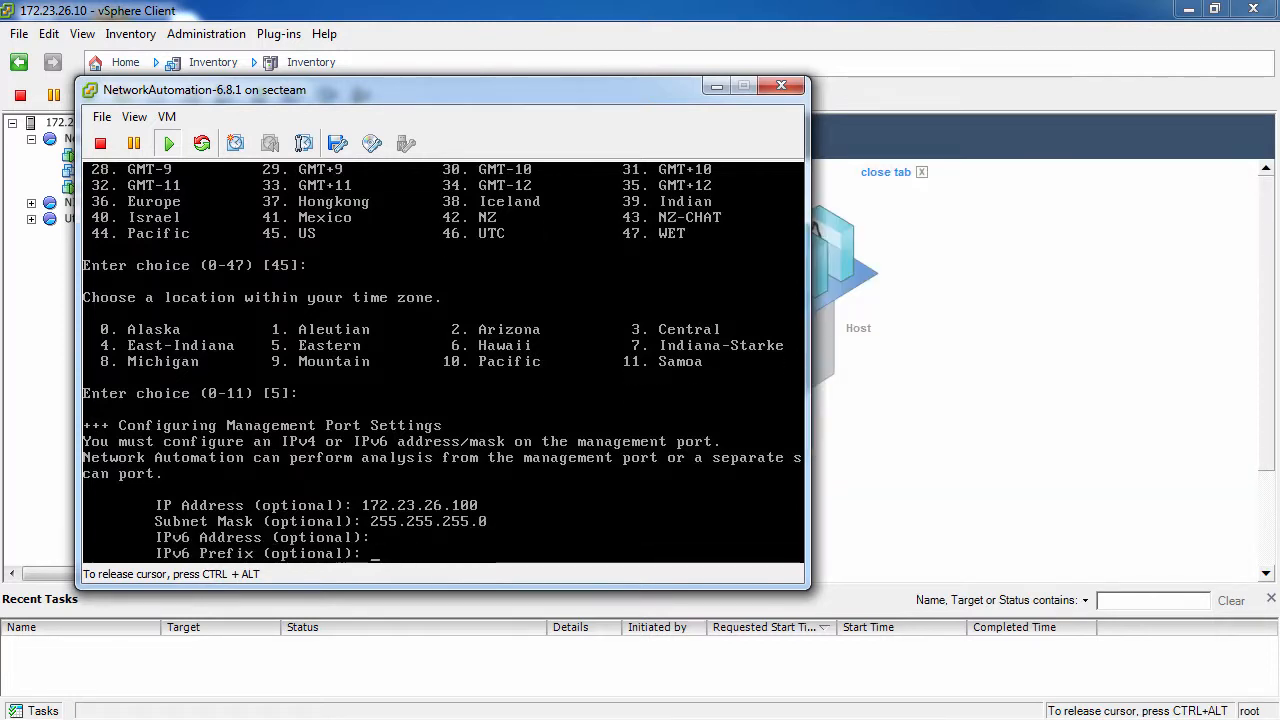
key("Return")
type("172.23.26.1")
key("Return")
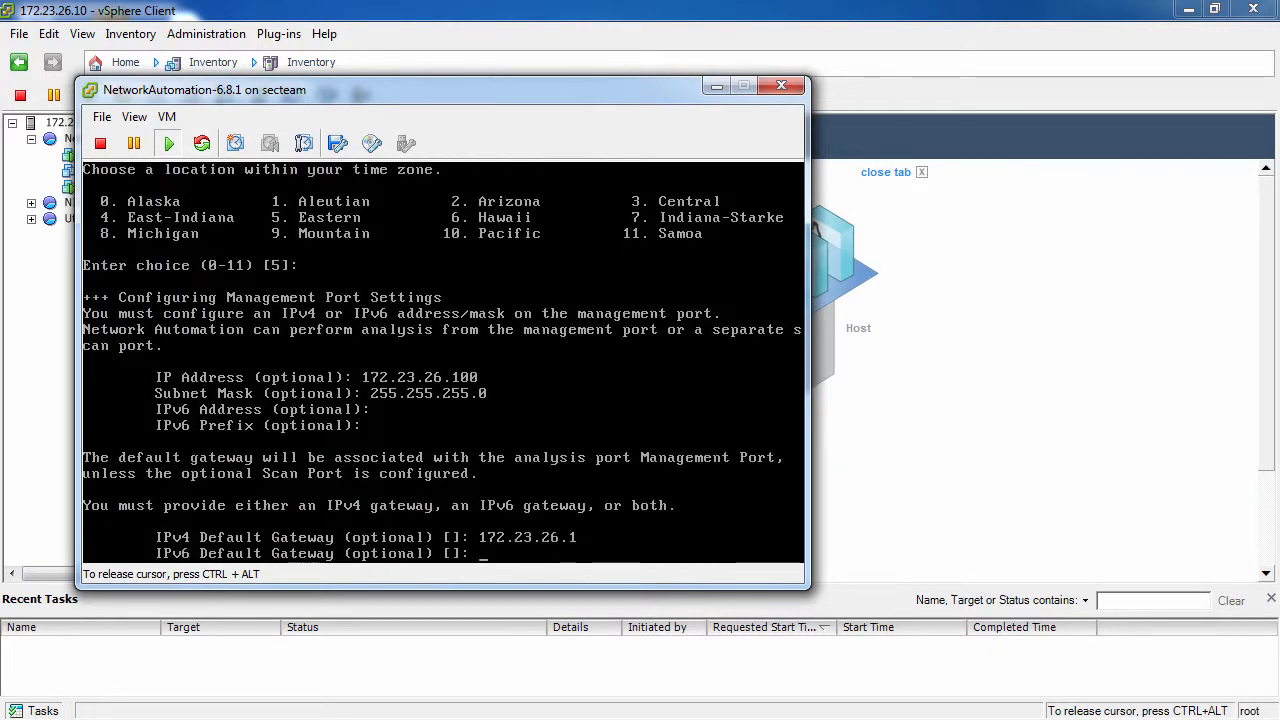
key("Return")
type("n")
key("Return")
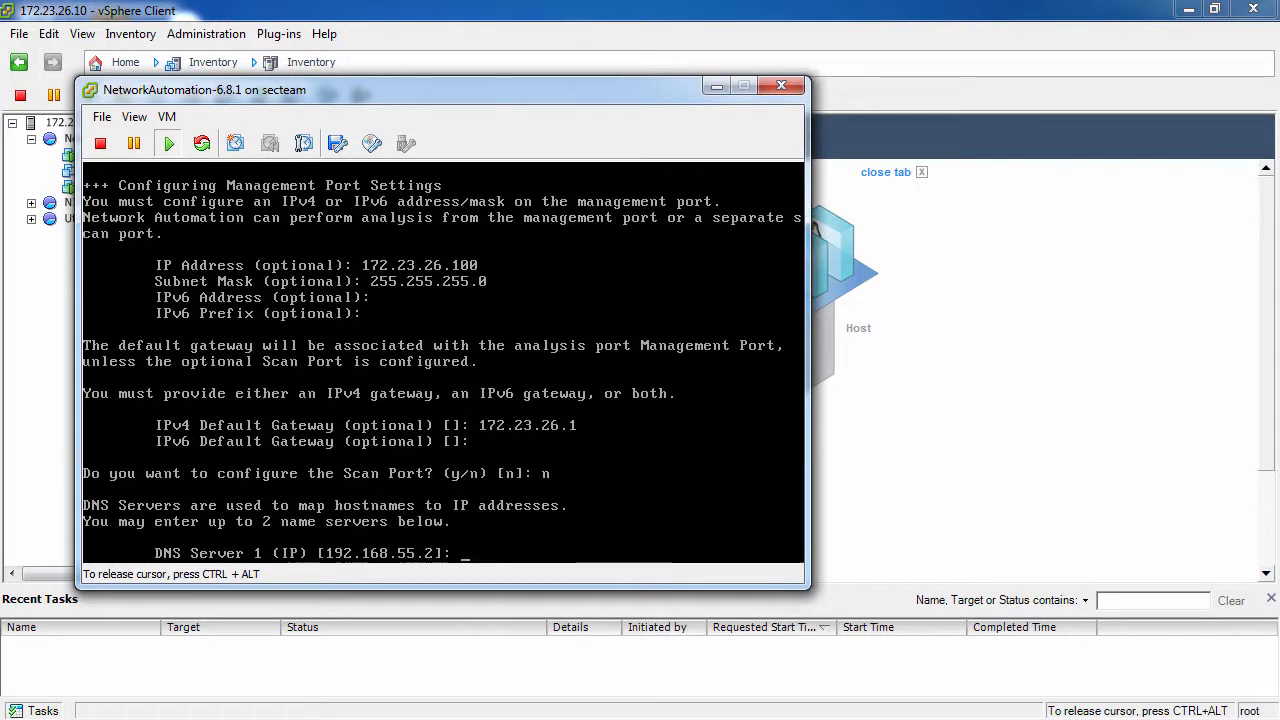
Step: Set DNS Server 1 to 172.23.26.49, leave DNS Server 2 blank, and configure the system with these settings without further edits
type("172.23.26.49")
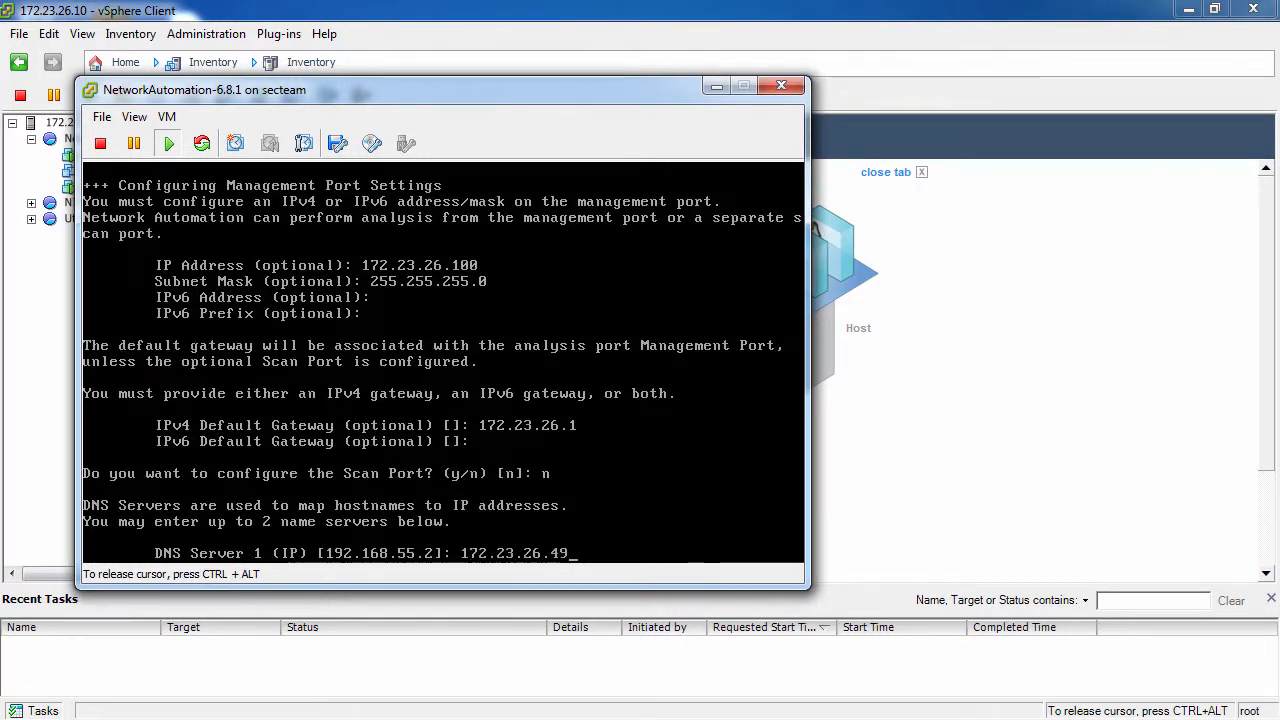
key("Return")
key("Return")
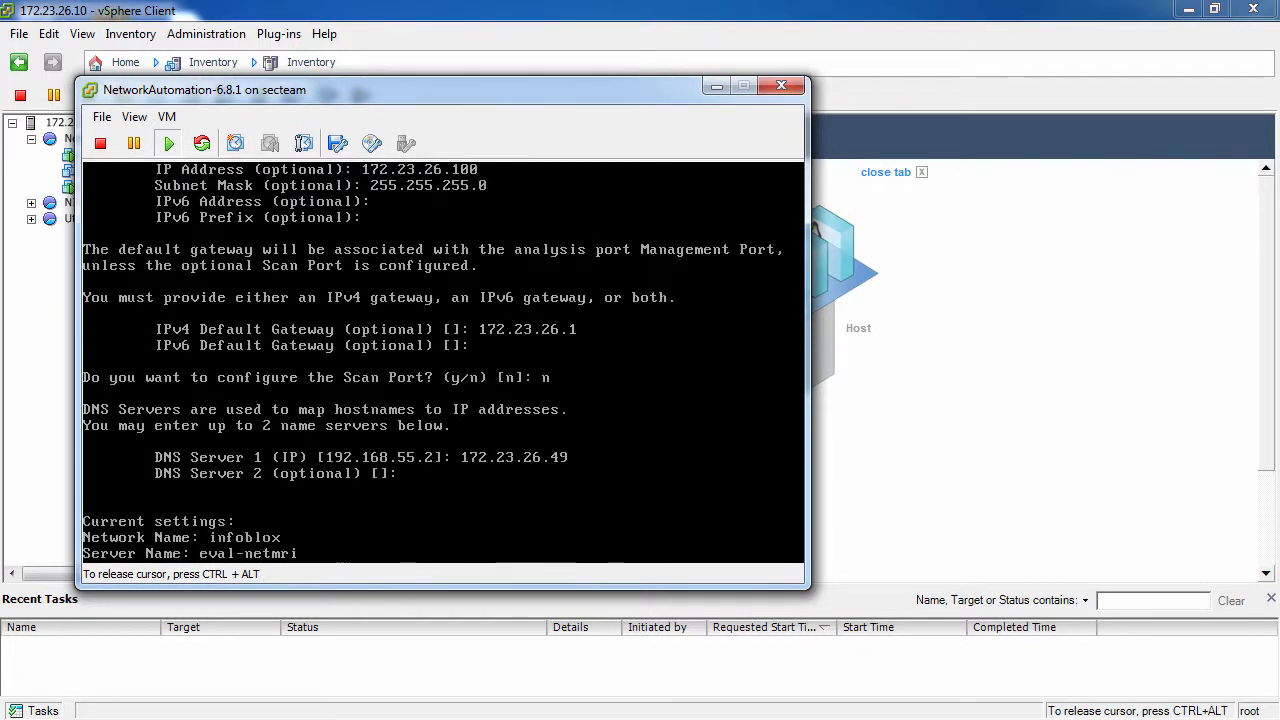
key("Return")
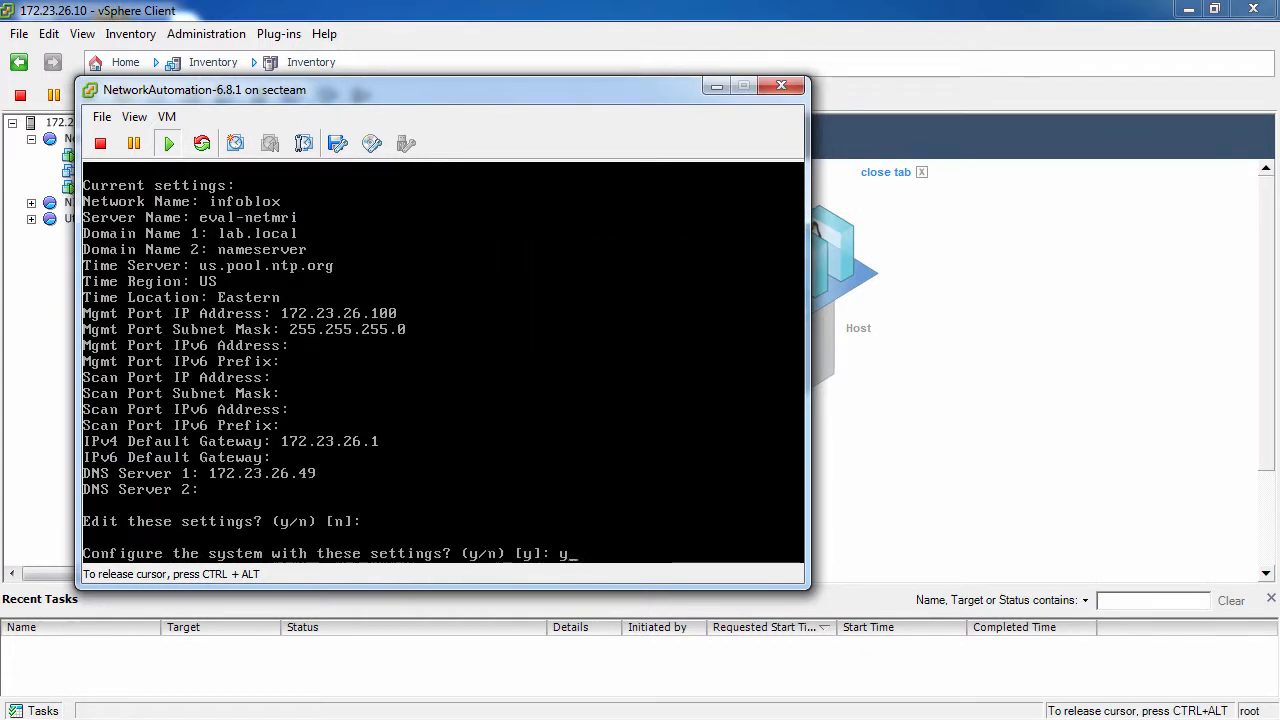
key("Return")
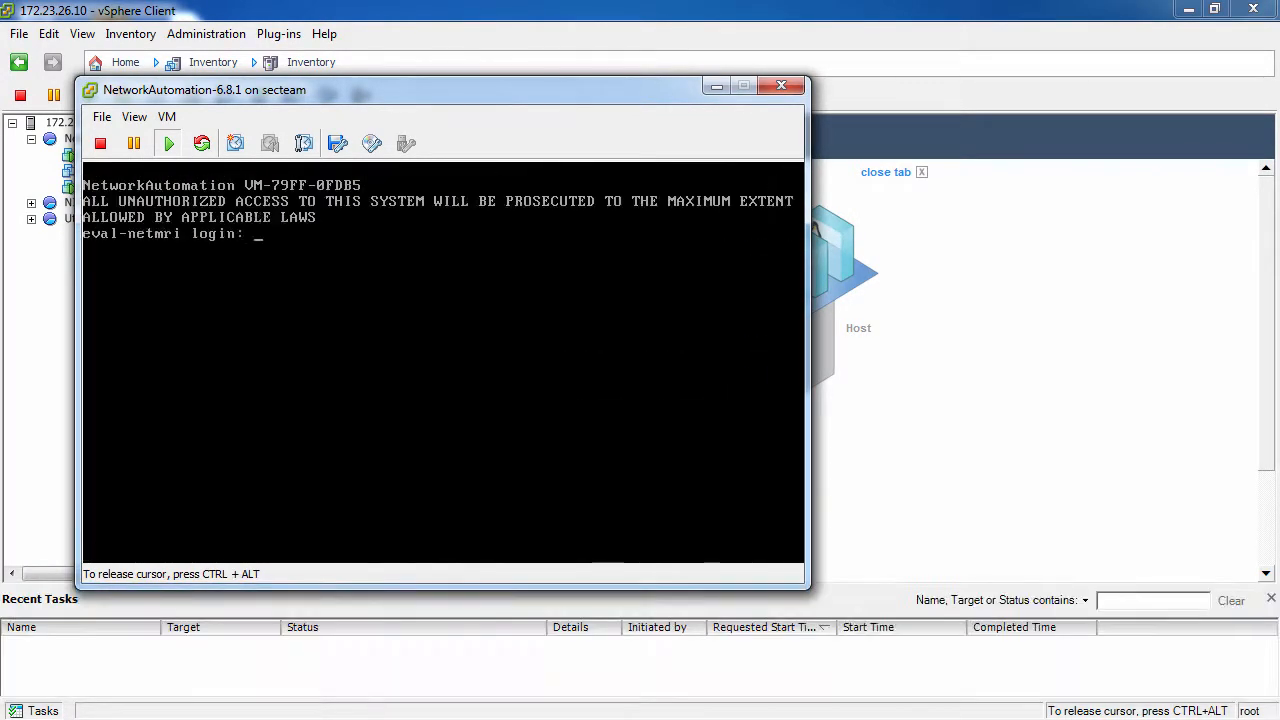
Step: Log in to the appliance console as admin with the account password
type("adm")
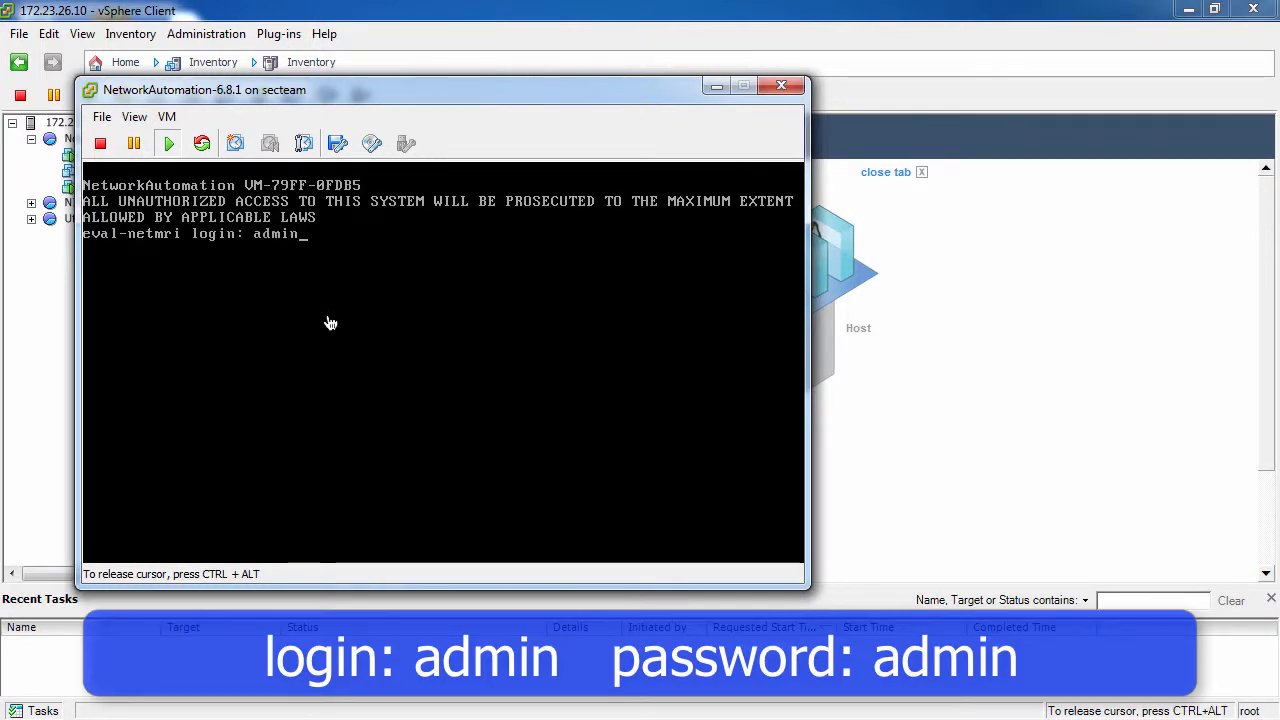
type("in")
key("Return")
type("admin")
key("Return")
Step: Run show settings and show license in the administrative shell to review the appliance's configuration and license
type("show ")
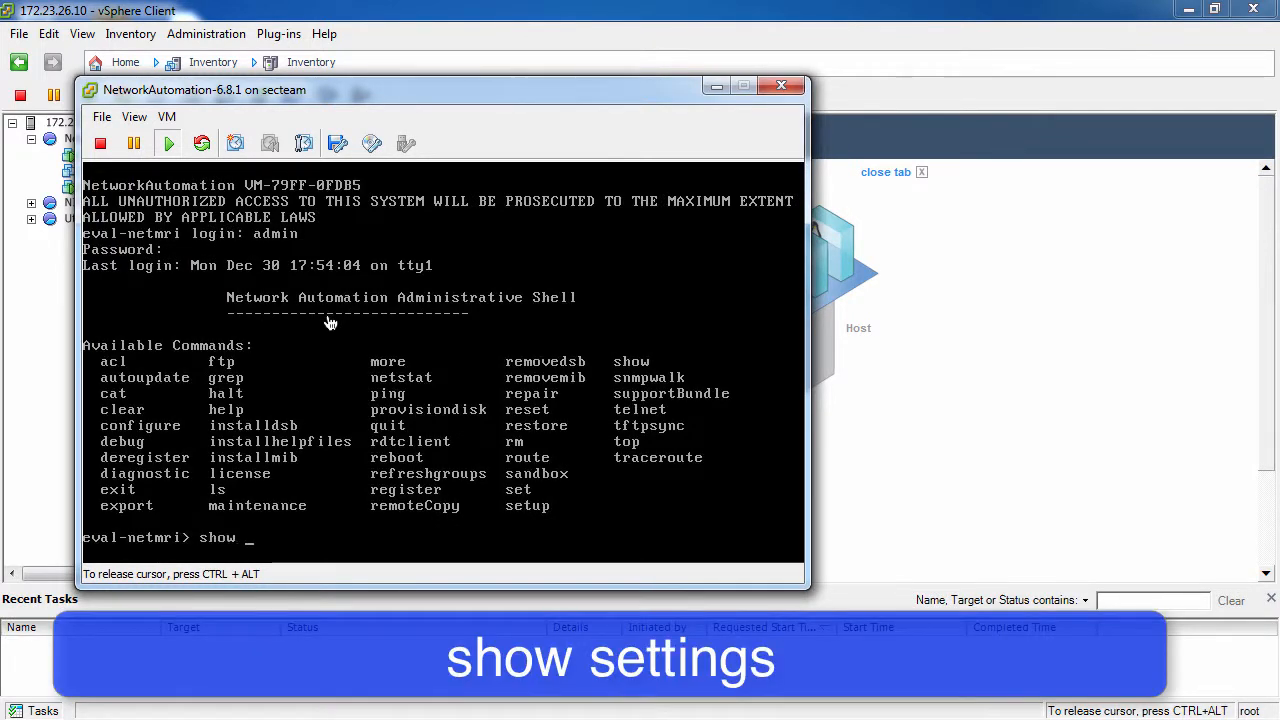
type("settings")
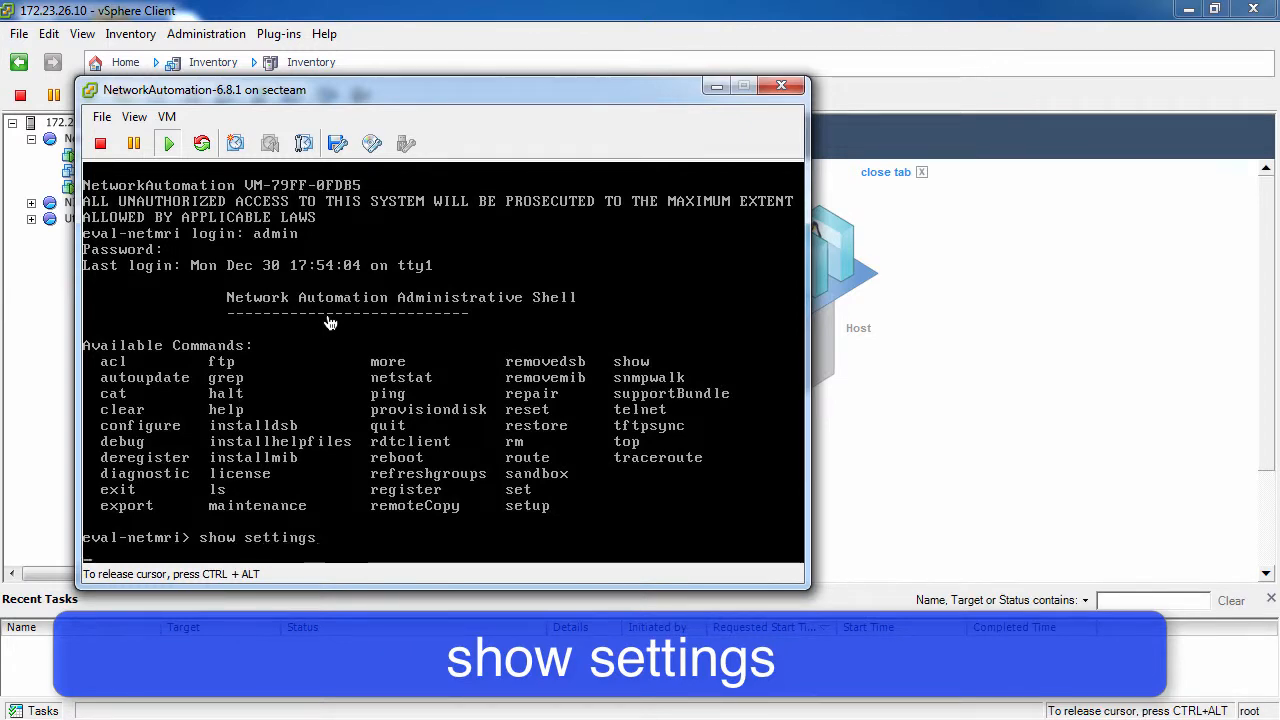
key("Return")
type("show license")
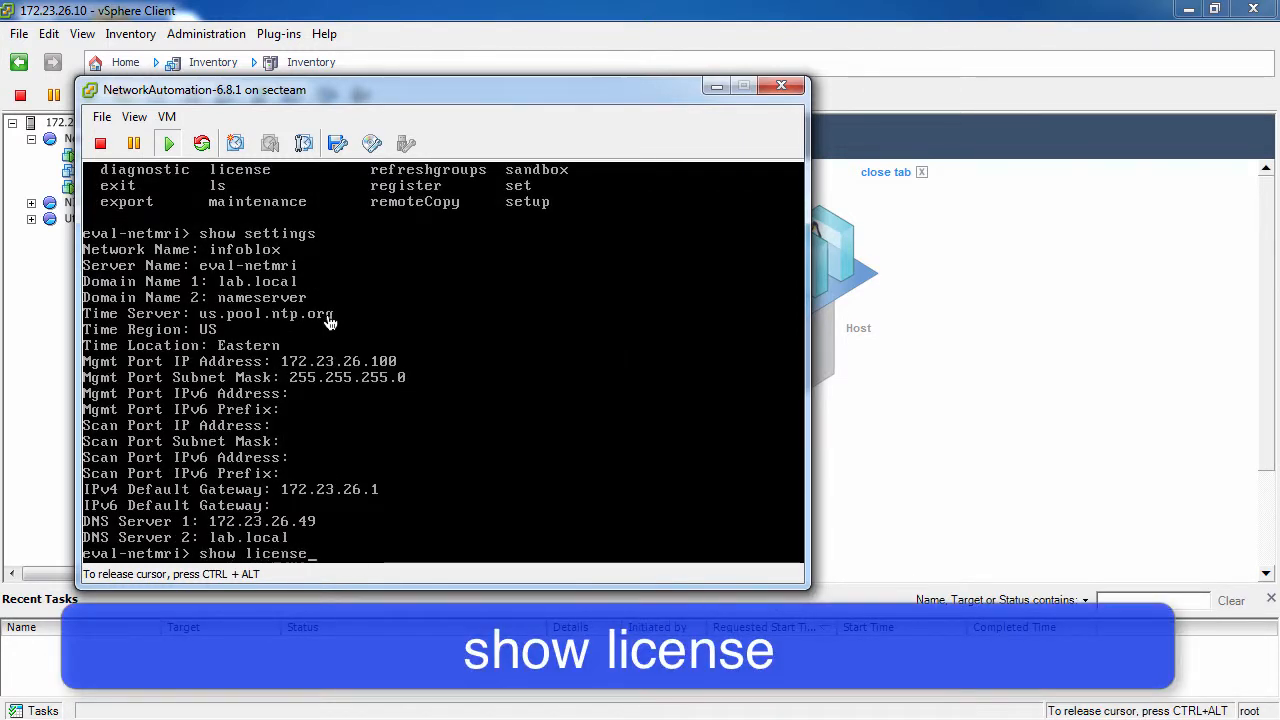
key("Return")
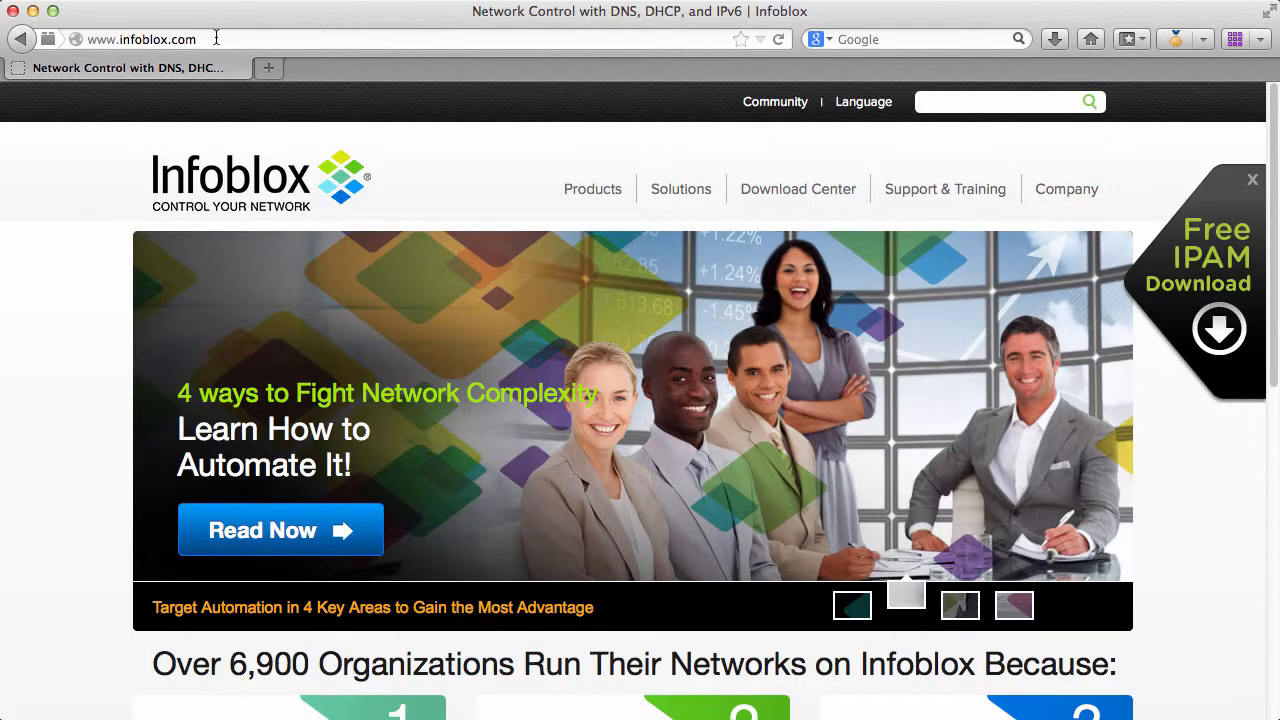
Step: Switch to the web browser and open the appliance's setup wizard at 172.23.26.100/webui/setup
left_click(214, 40)
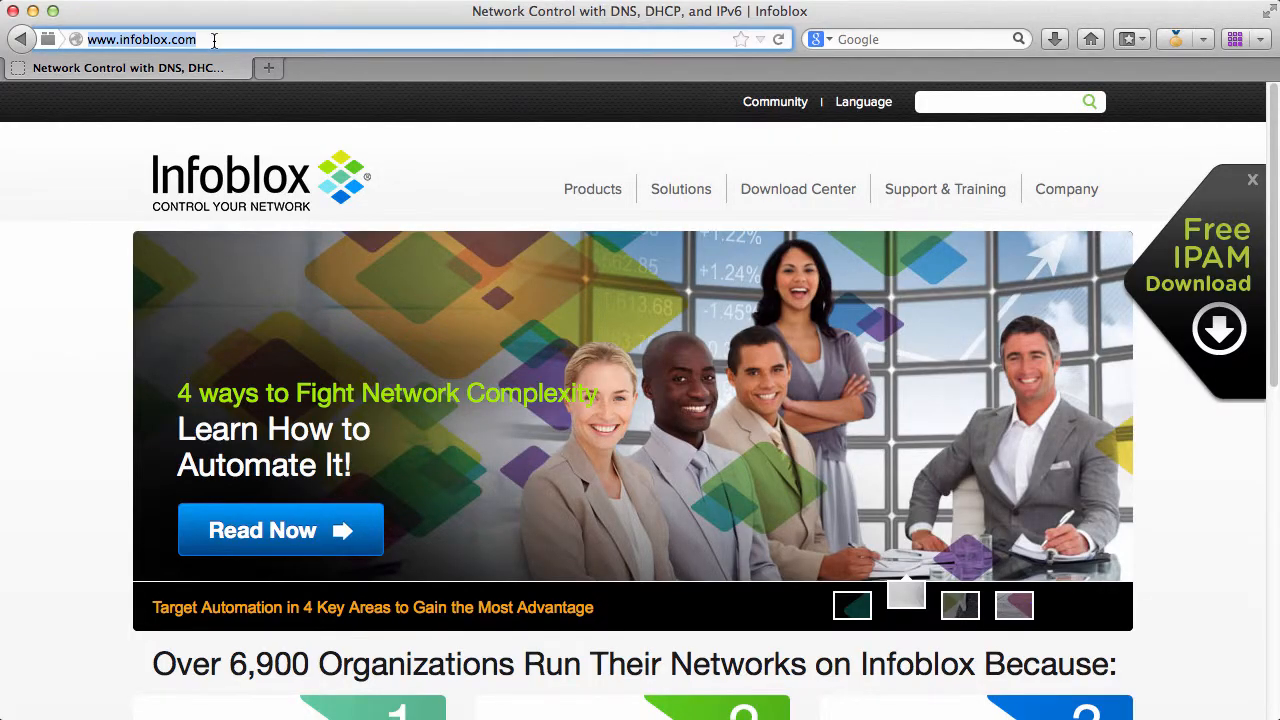
type("172.23.26.100/webui/setup")
key("Return")
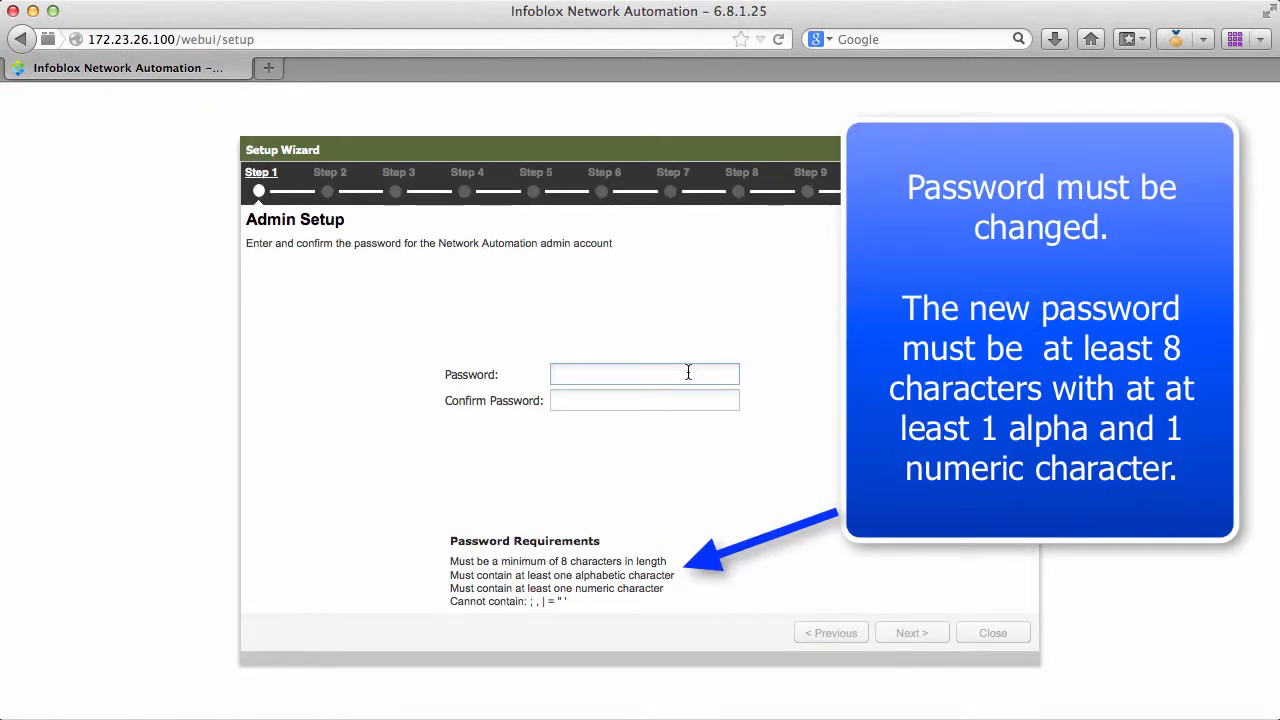
Step: Enter and confirm a new password for the Network Automation admin account, and continue past Admin Setup
type("••••")
key("Tab")
type("••")
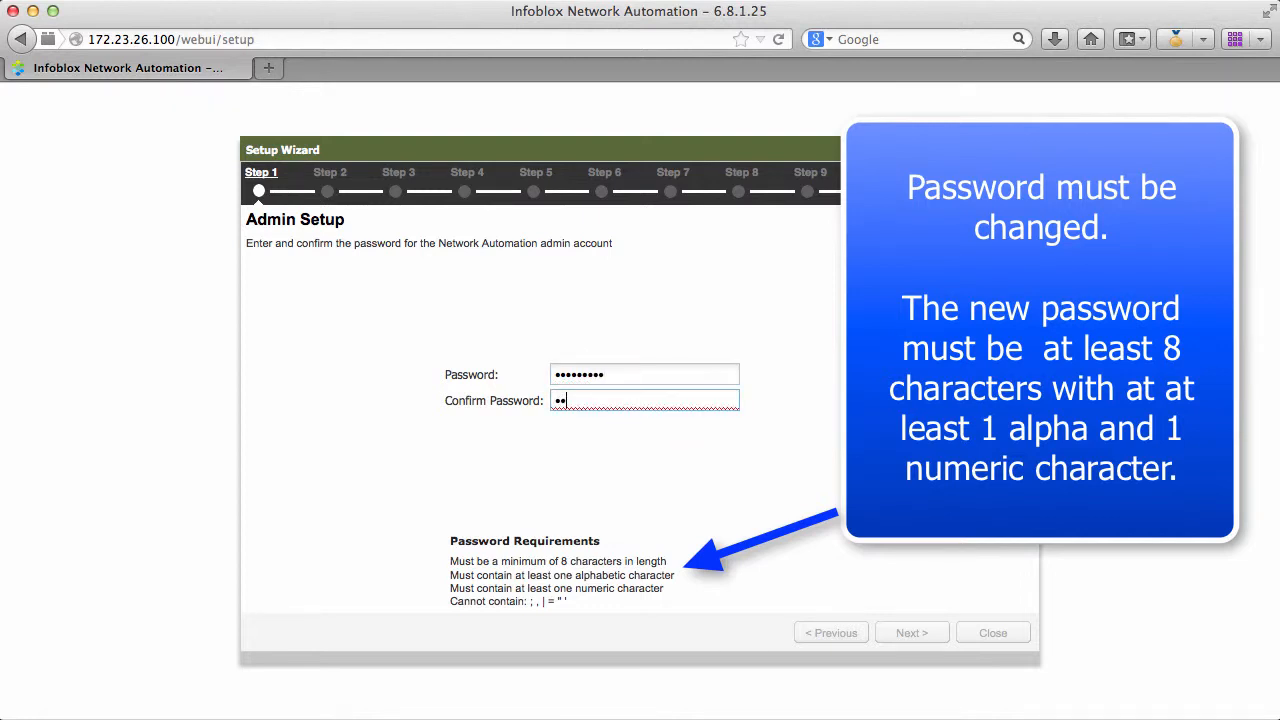
type("•••••••")
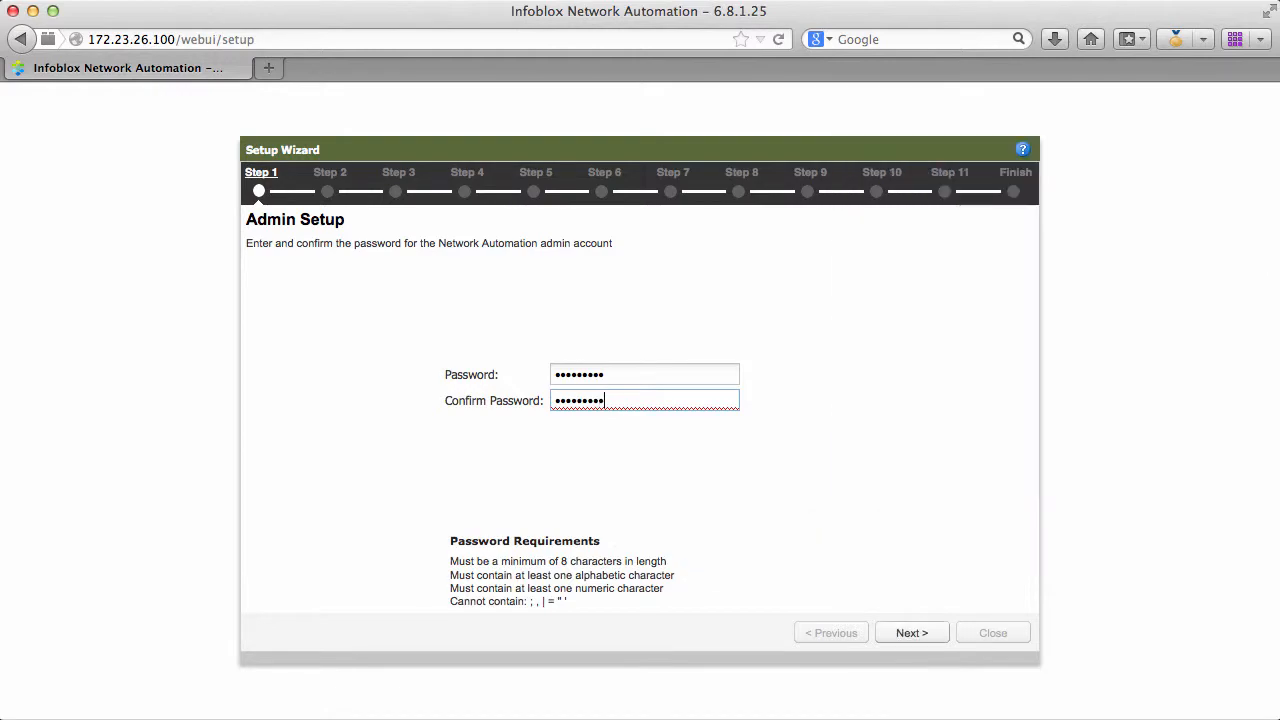
left_click(910, 633)
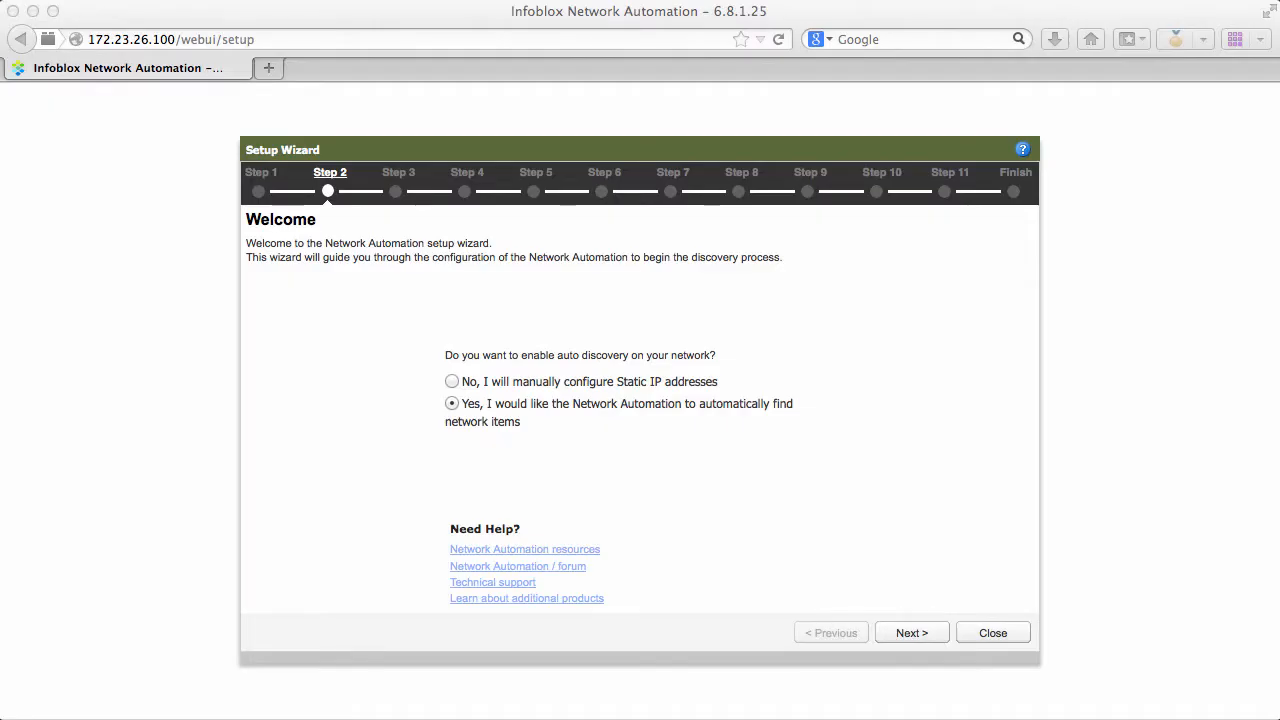
Step: Keep automatic discovery enabled and add the network 172.23.26.0/24 as a discovery range included in discovery
left_click(914, 638)
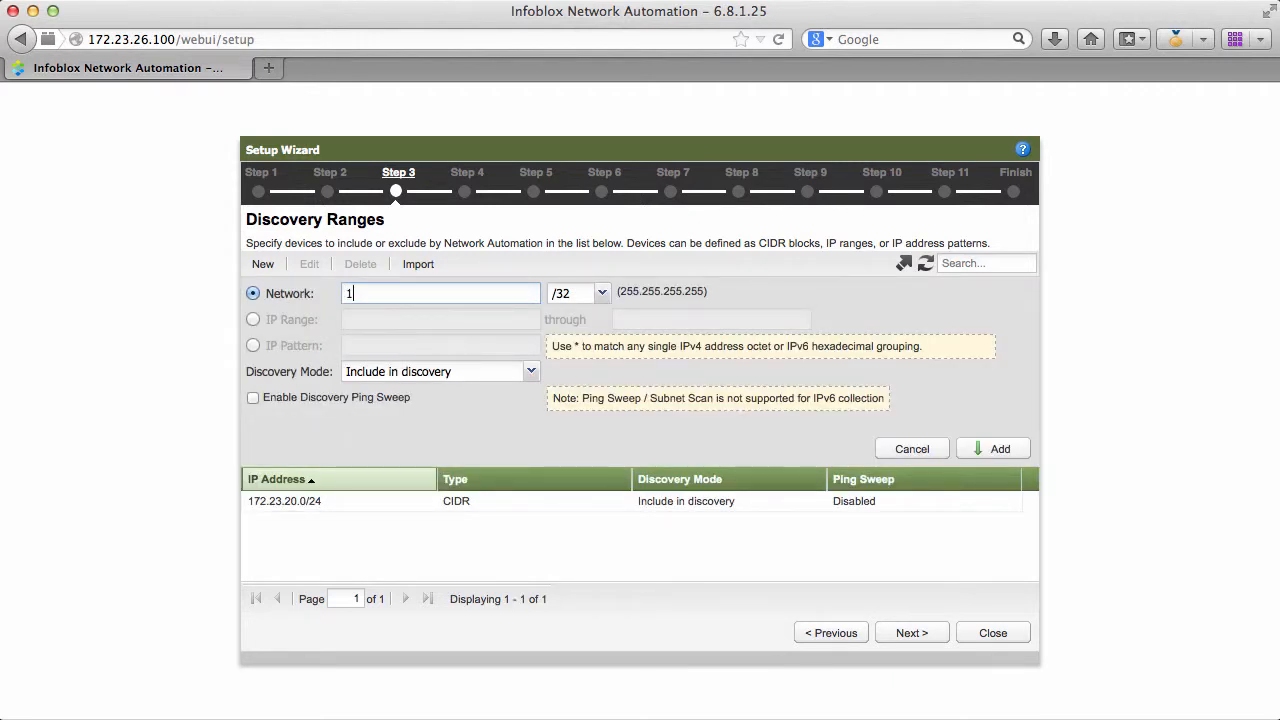
type("172.23.2")
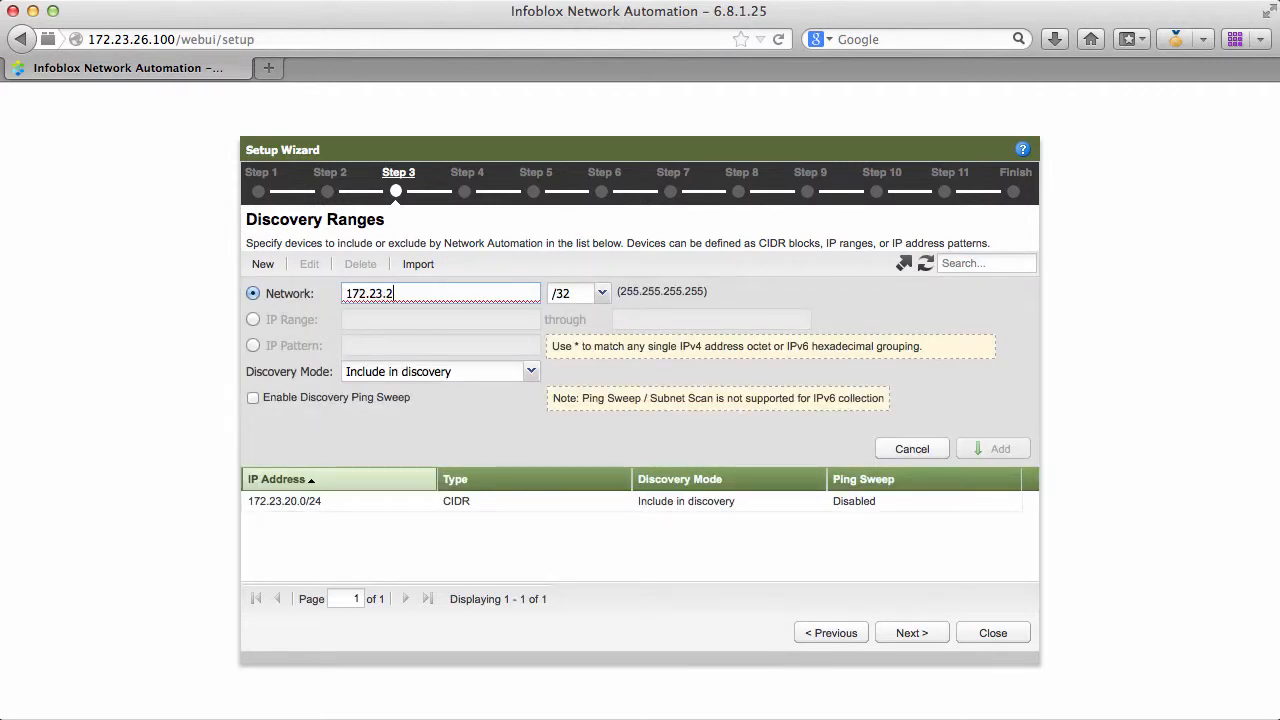
type("6.0")
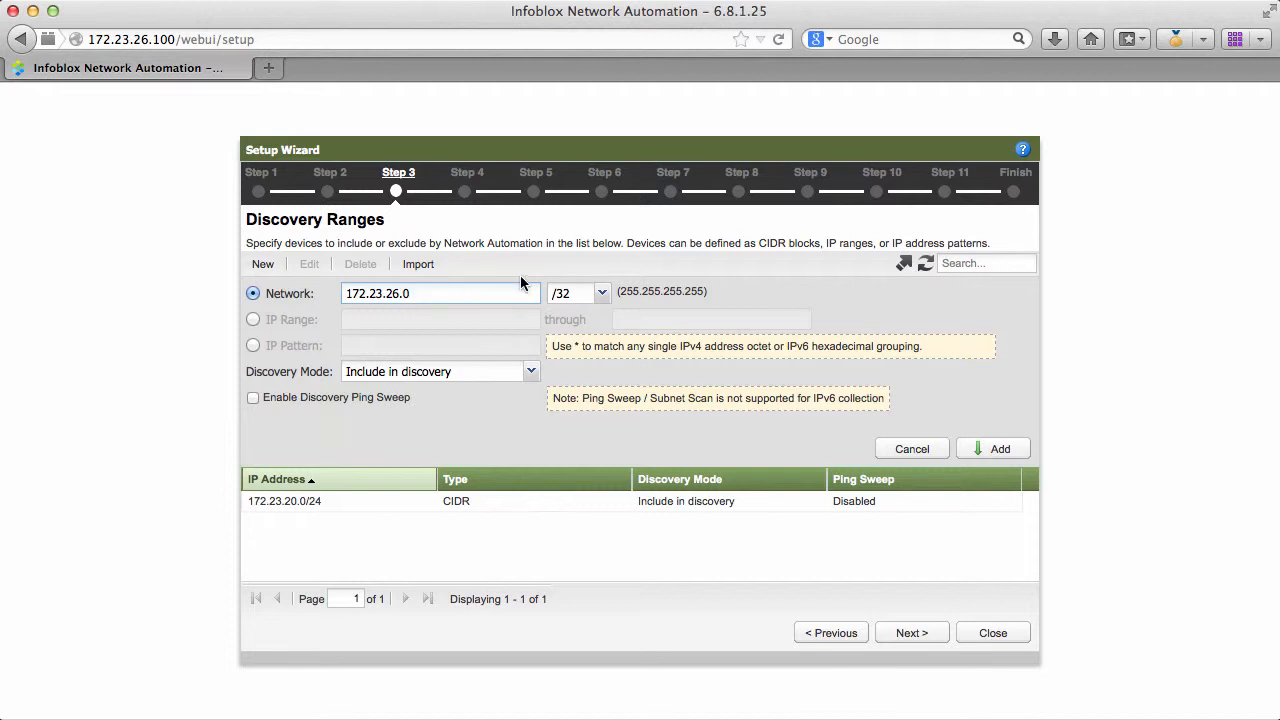
left_click(601, 293)
left_click(575, 420)
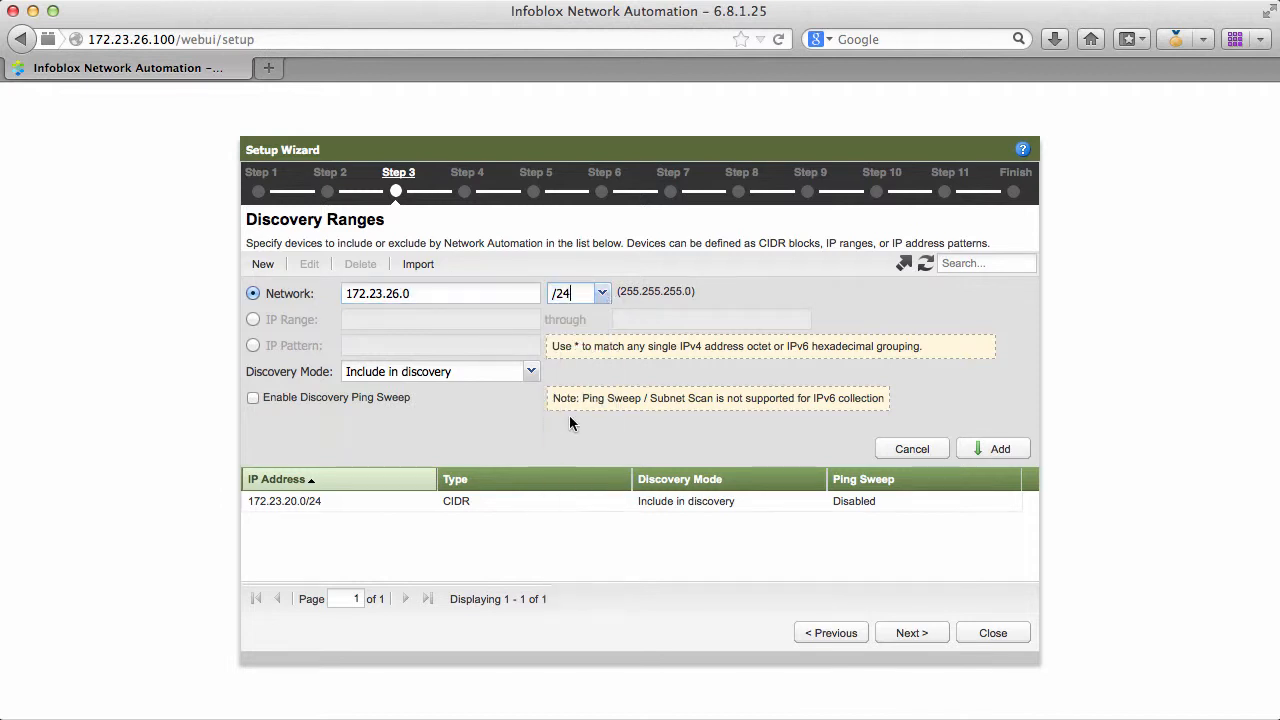
left_click(997, 449)
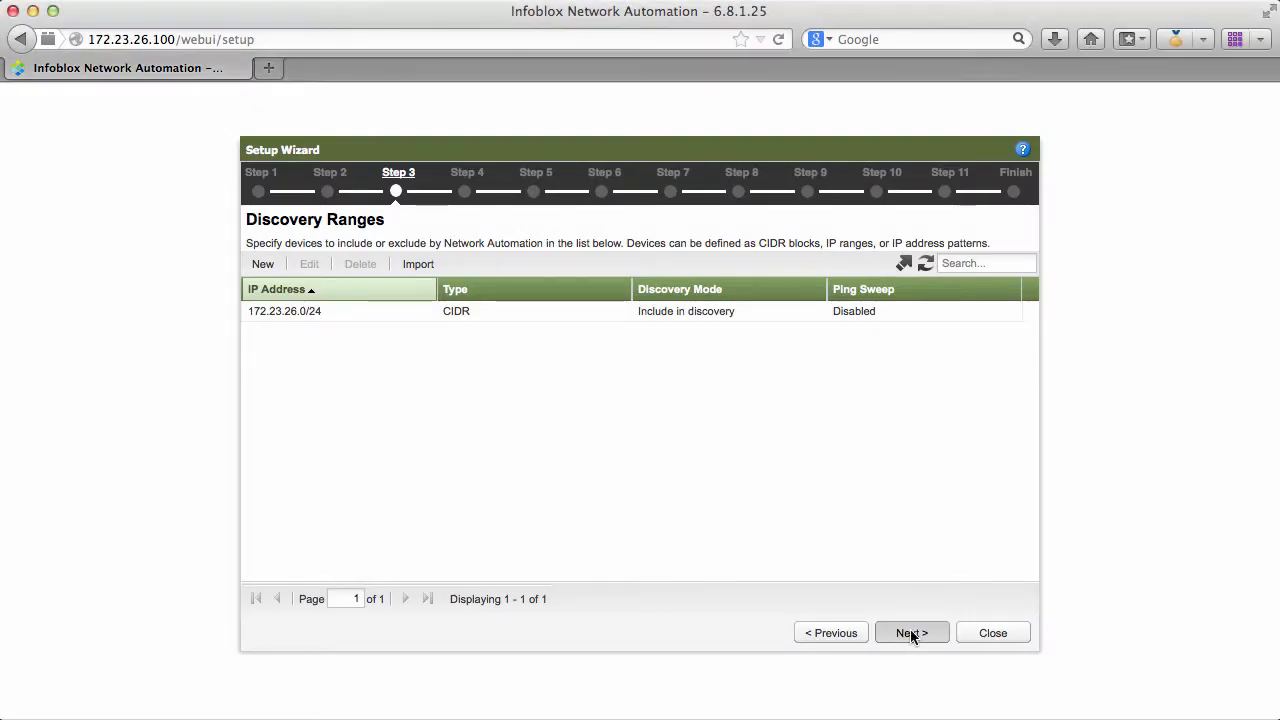
Step: Continue to CLI Credentials and add a priority 1 User credential with username admin and the device password
left_click(910, 631)
left_click(910, 633)
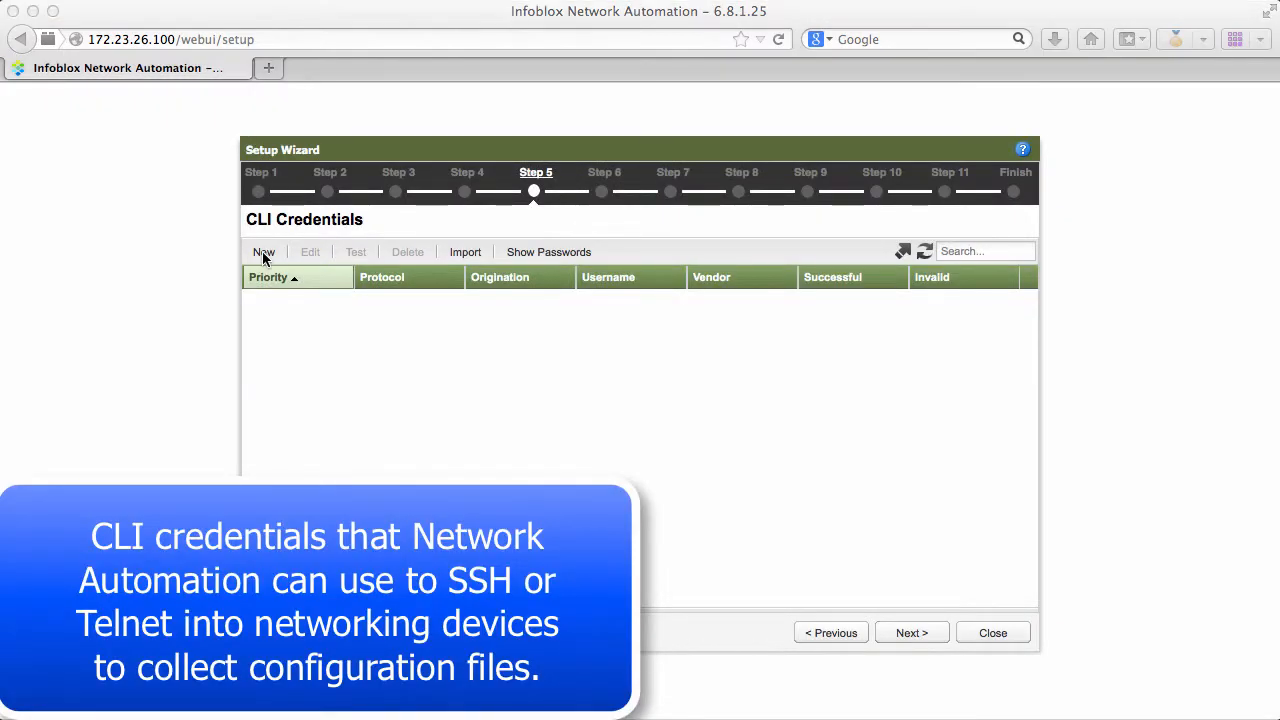
left_click(264, 255)
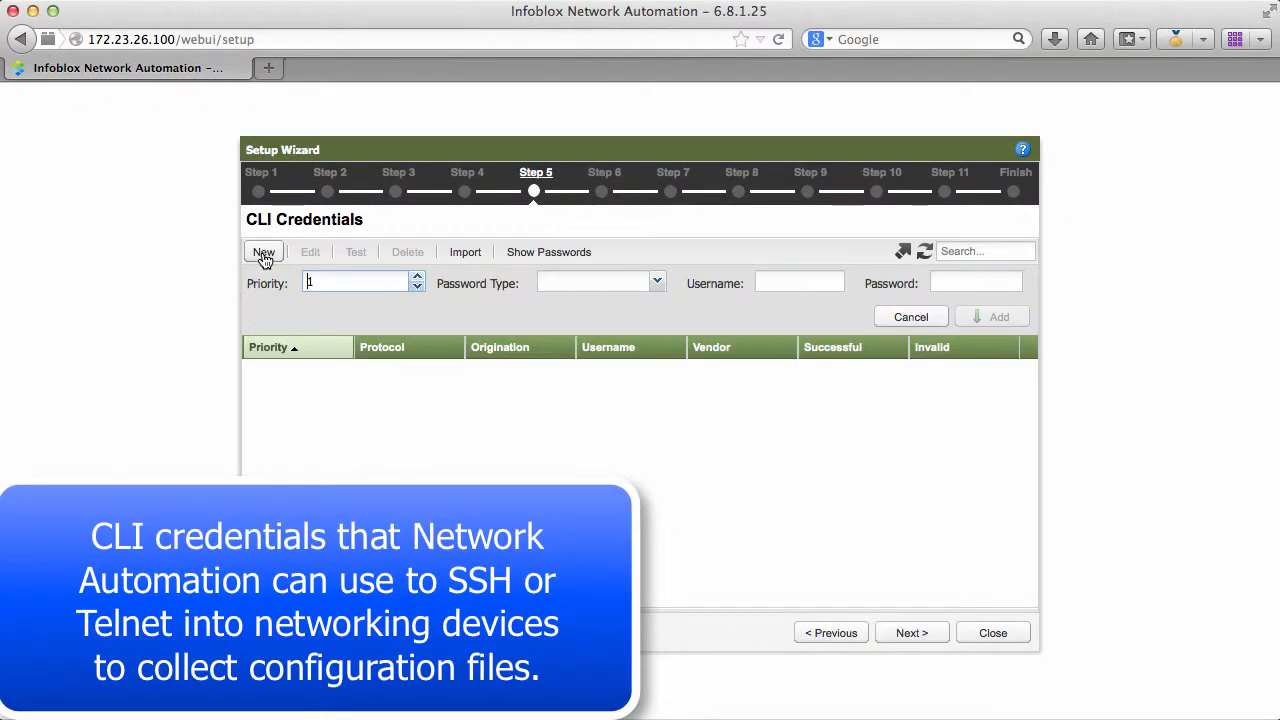
left_click(656, 284)
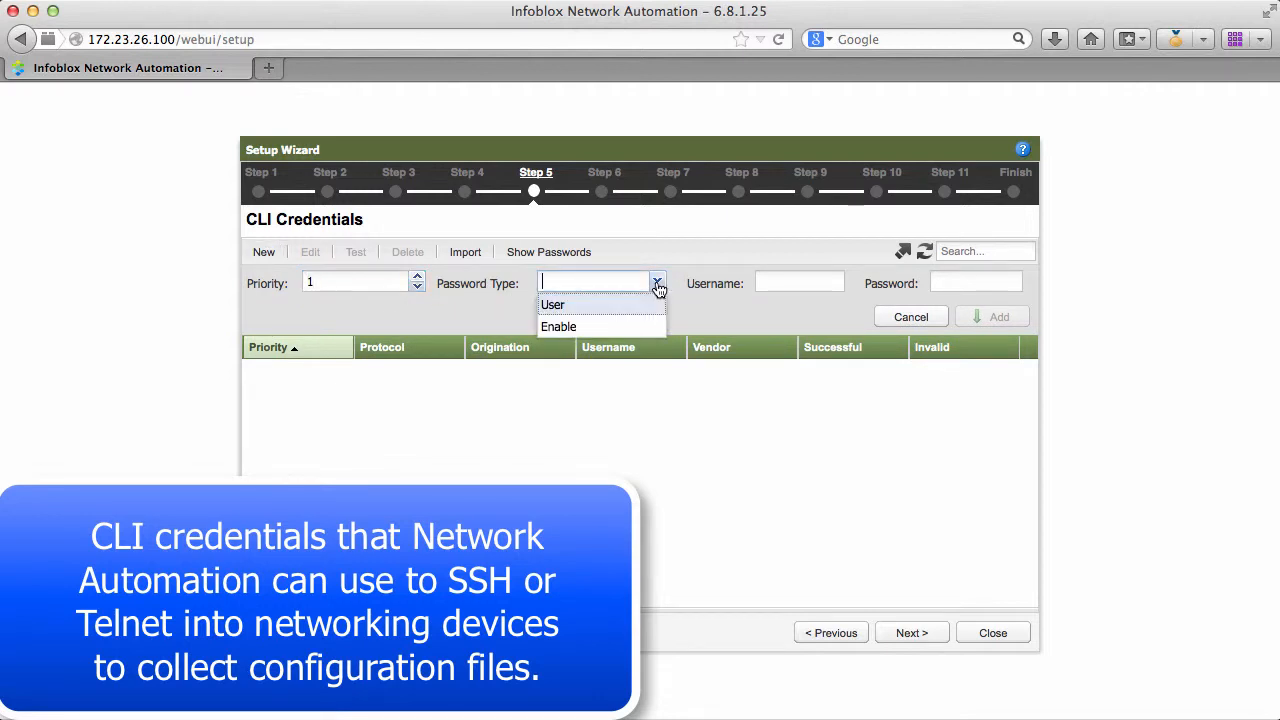
left_click(650, 302)
left_click(779, 284)
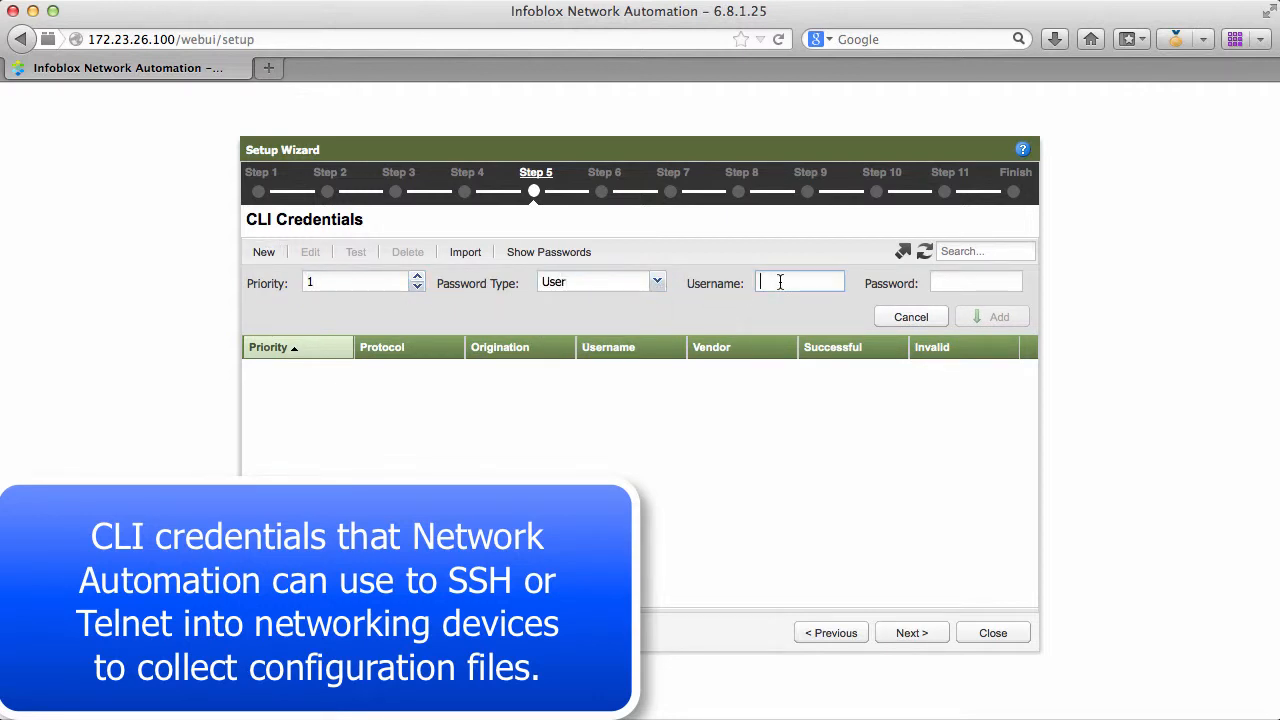
type("adm")
left_click(979, 283)
type("infoblox")
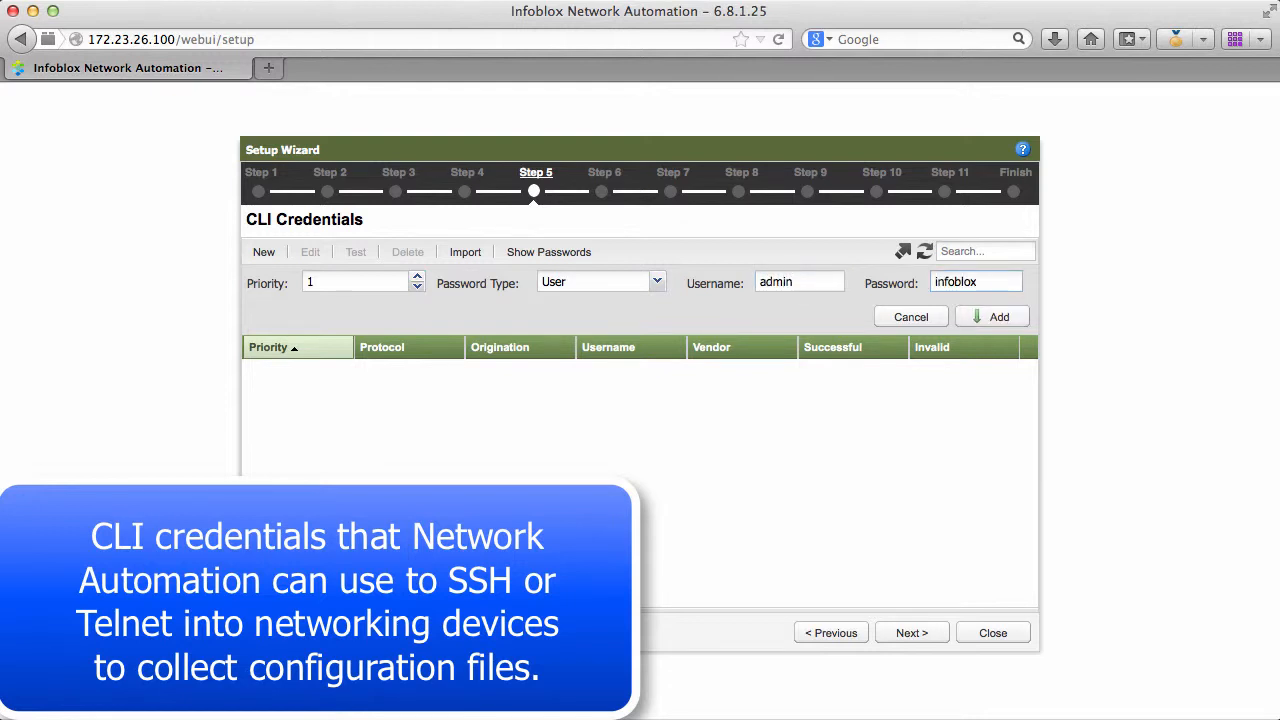
left_click(995, 317)
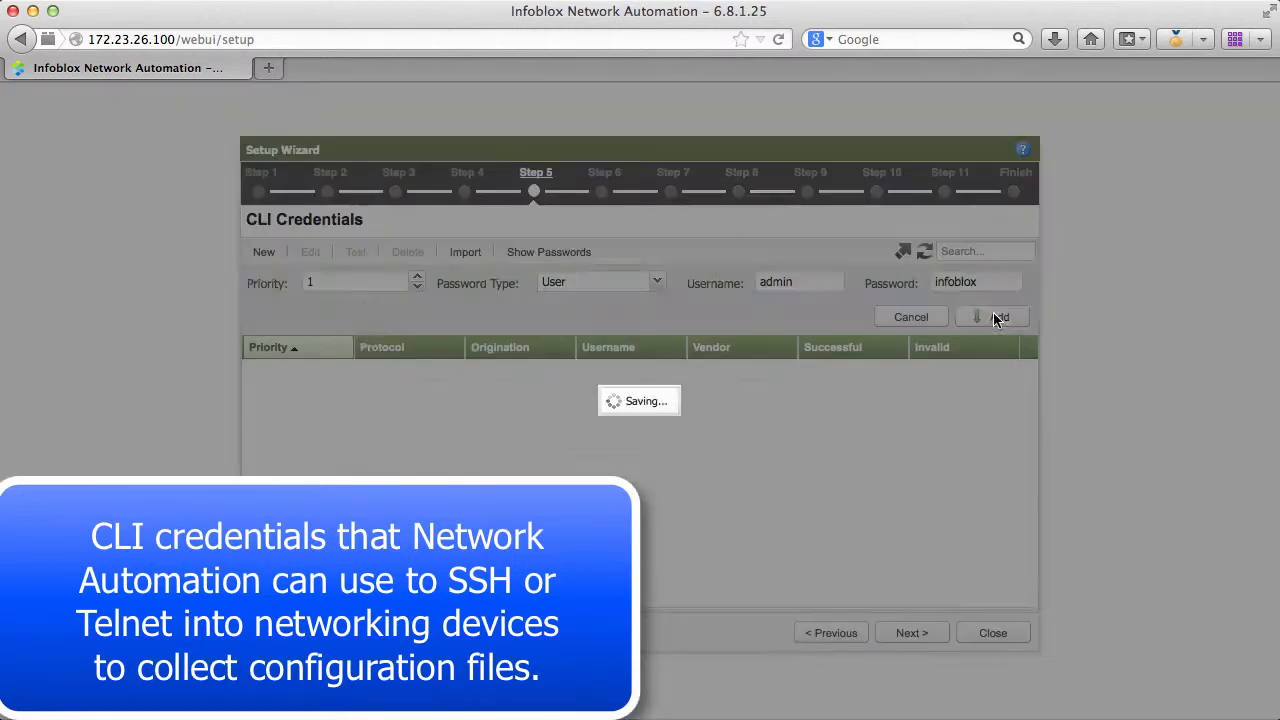
left_click(640, 428)
Step: Add a priority 1 Enable-type CLI credential with the enable password
left_click(263, 252)
left_click(657, 283)
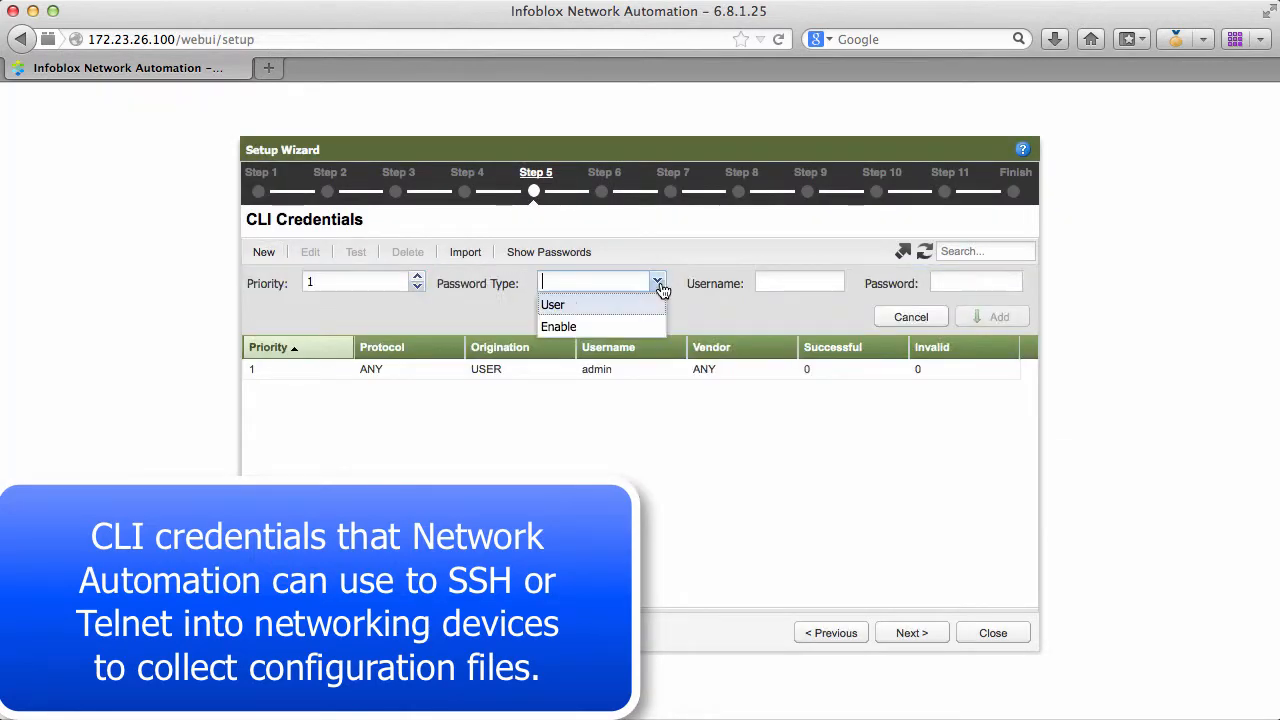
left_click(630, 329)
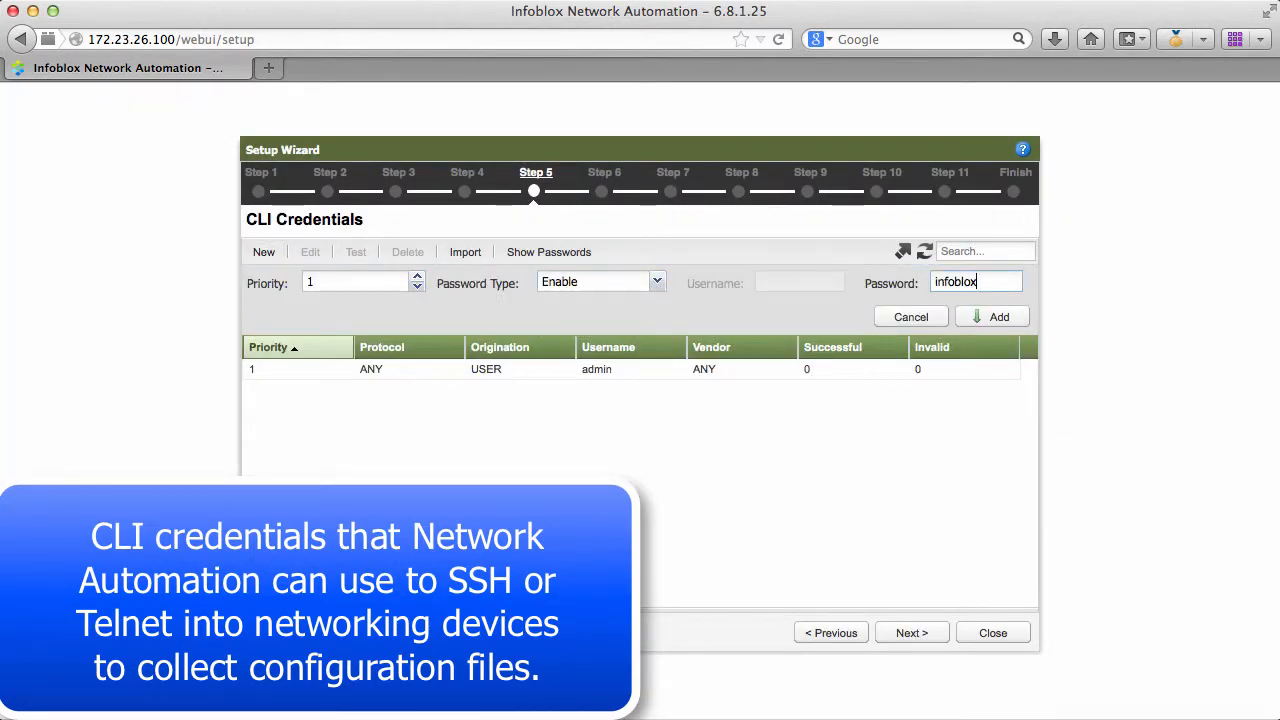
left_click(991, 317)
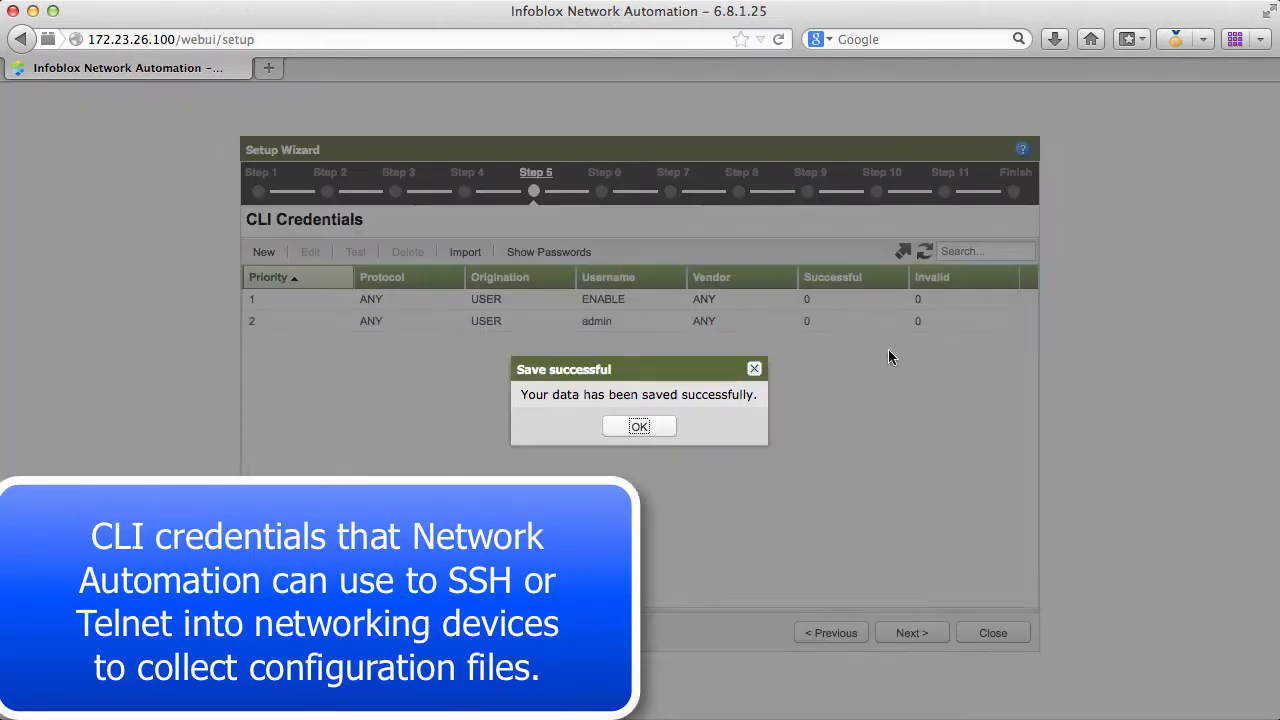
left_click(640, 426)
Step: Continue to SNMP v1/2 Credentials and add the network's SNMP community string with priority 1
left_click(913, 633)
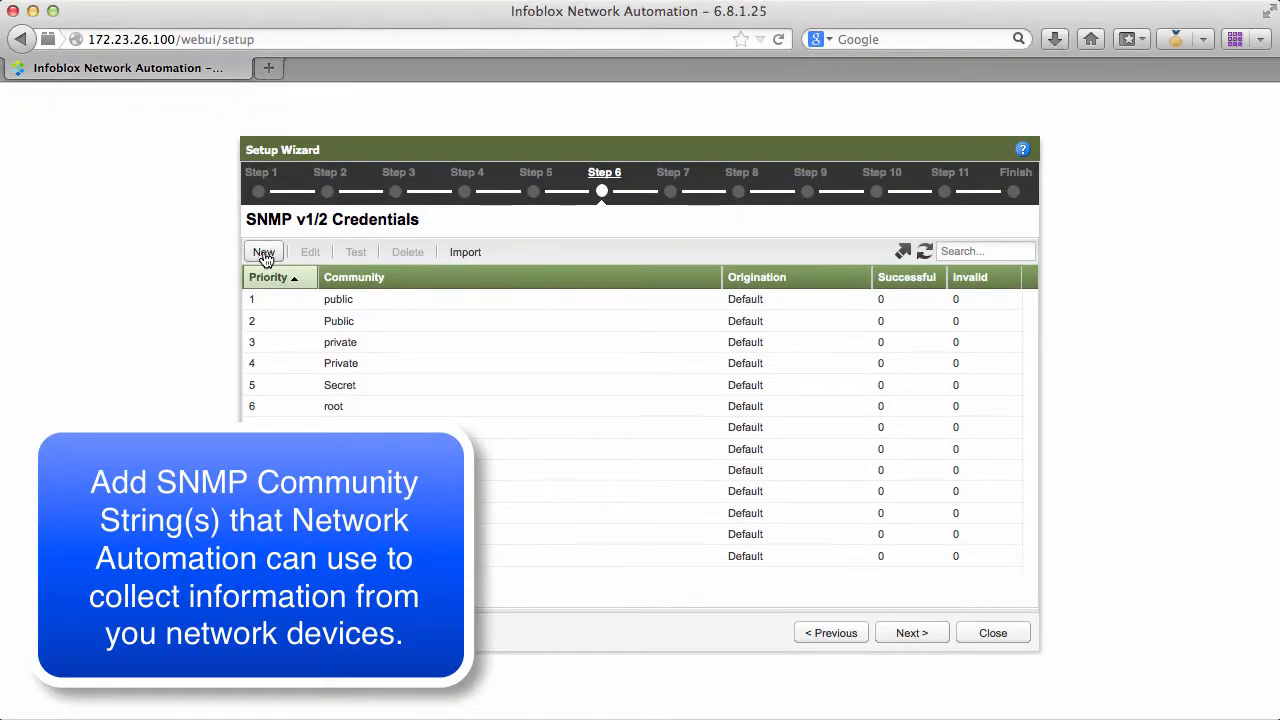
left_click(264, 252)
left_click(579, 283)
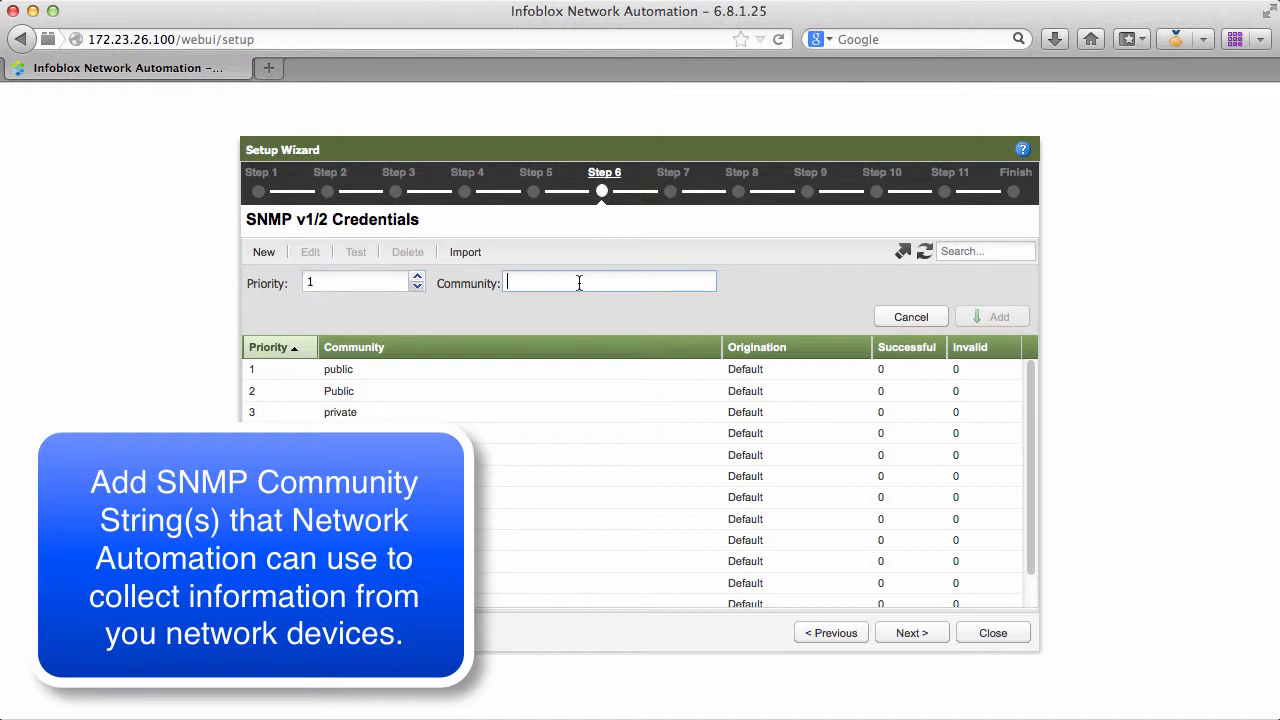
type("infoblox")
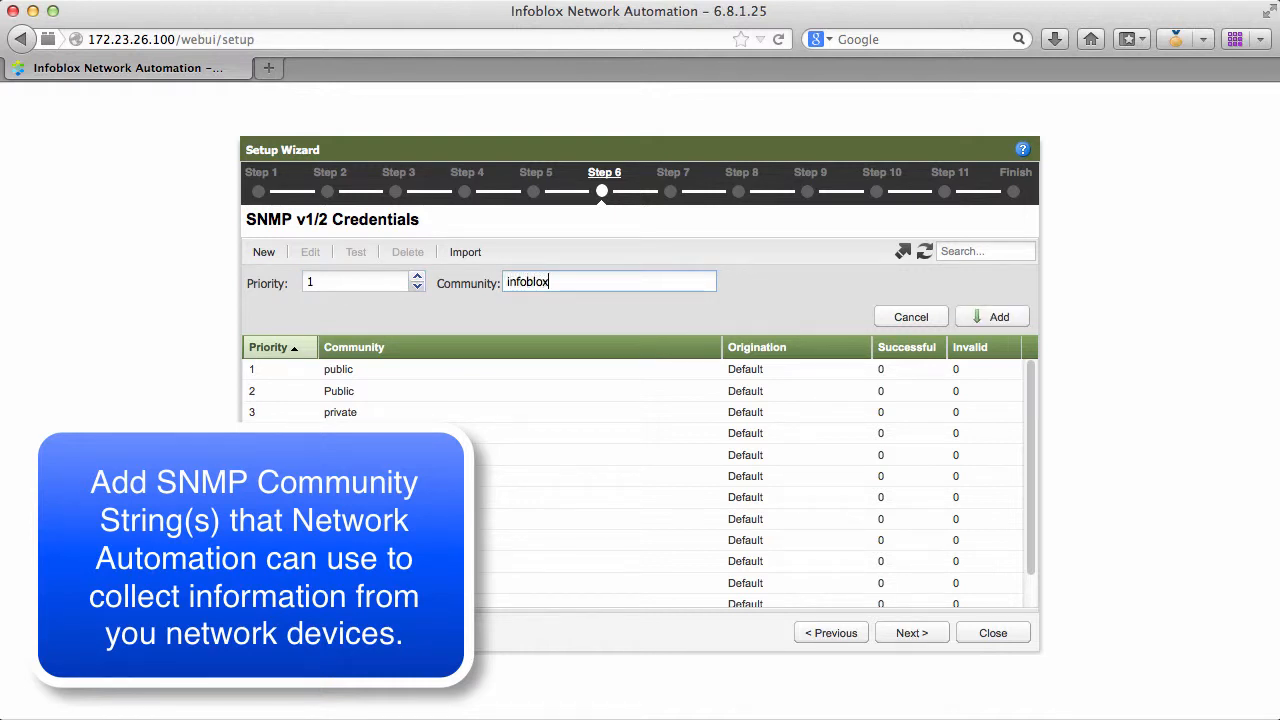
left_click(998, 316)
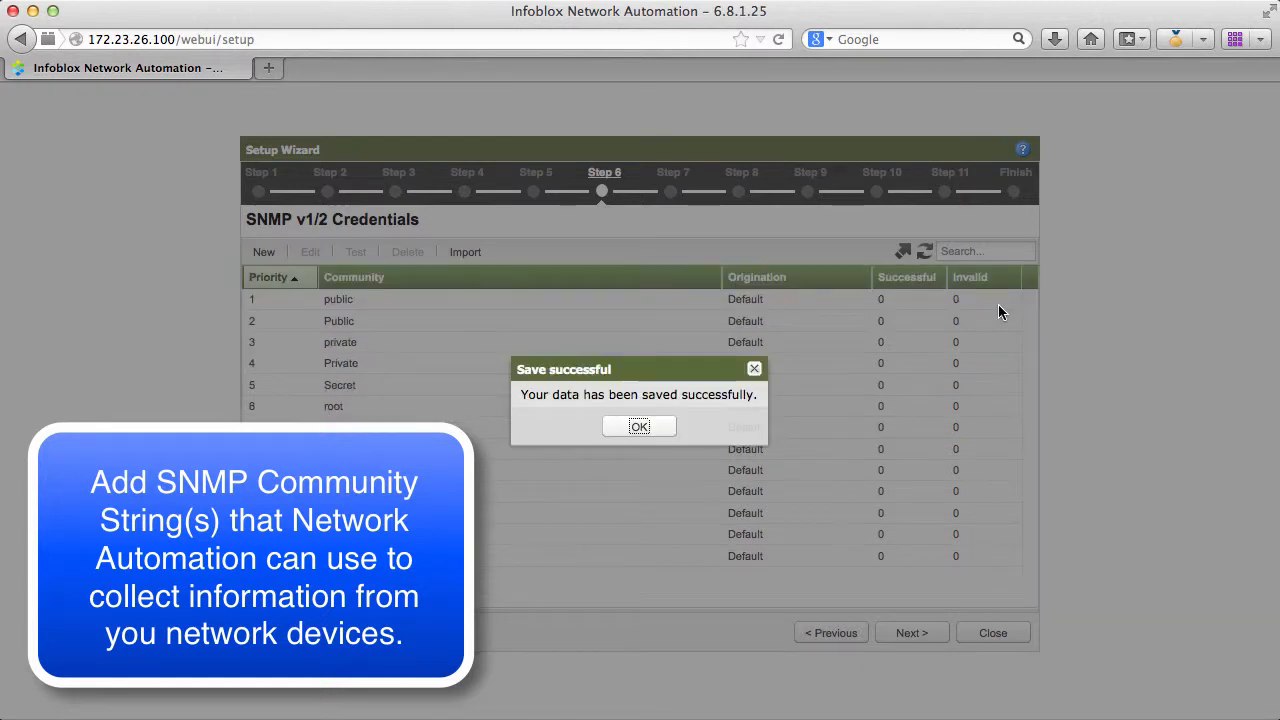
left_click(638, 426)
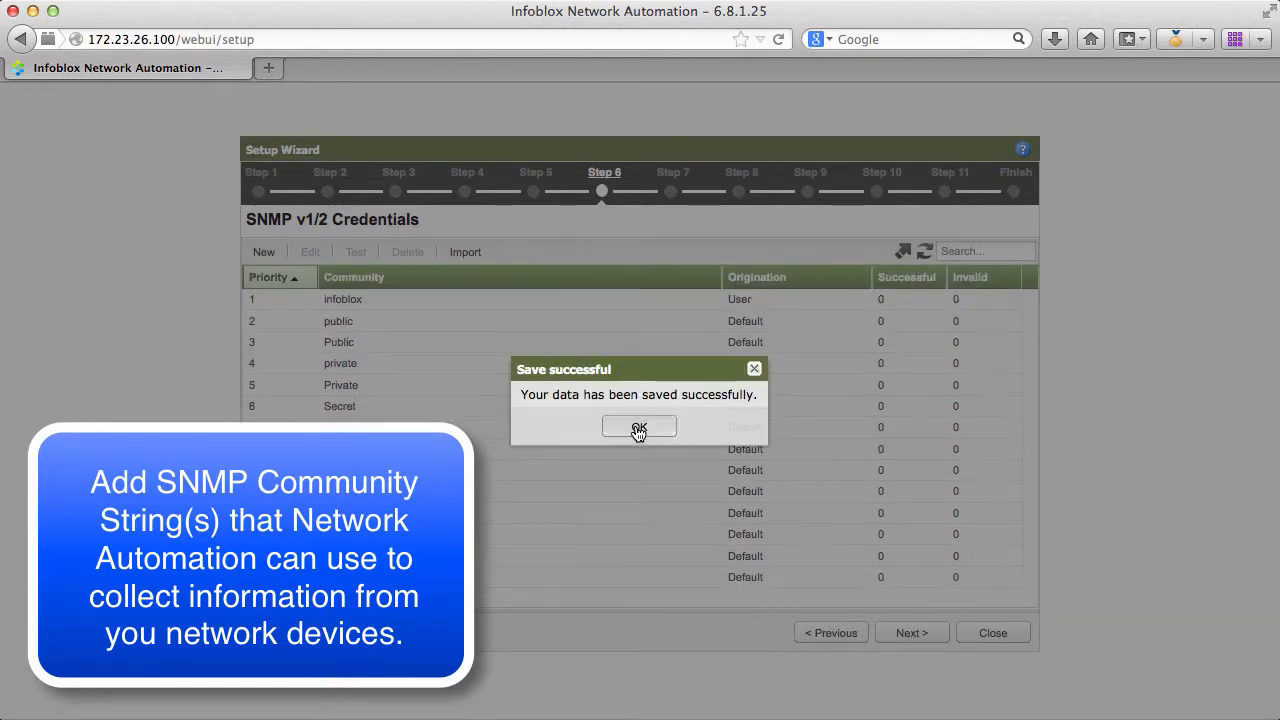
Step: Skip SNMP v3 credentials, add 172.23.26.62 as a seed router with immediate discovery, and close the discovery log once collection has run
left_click(911, 634)
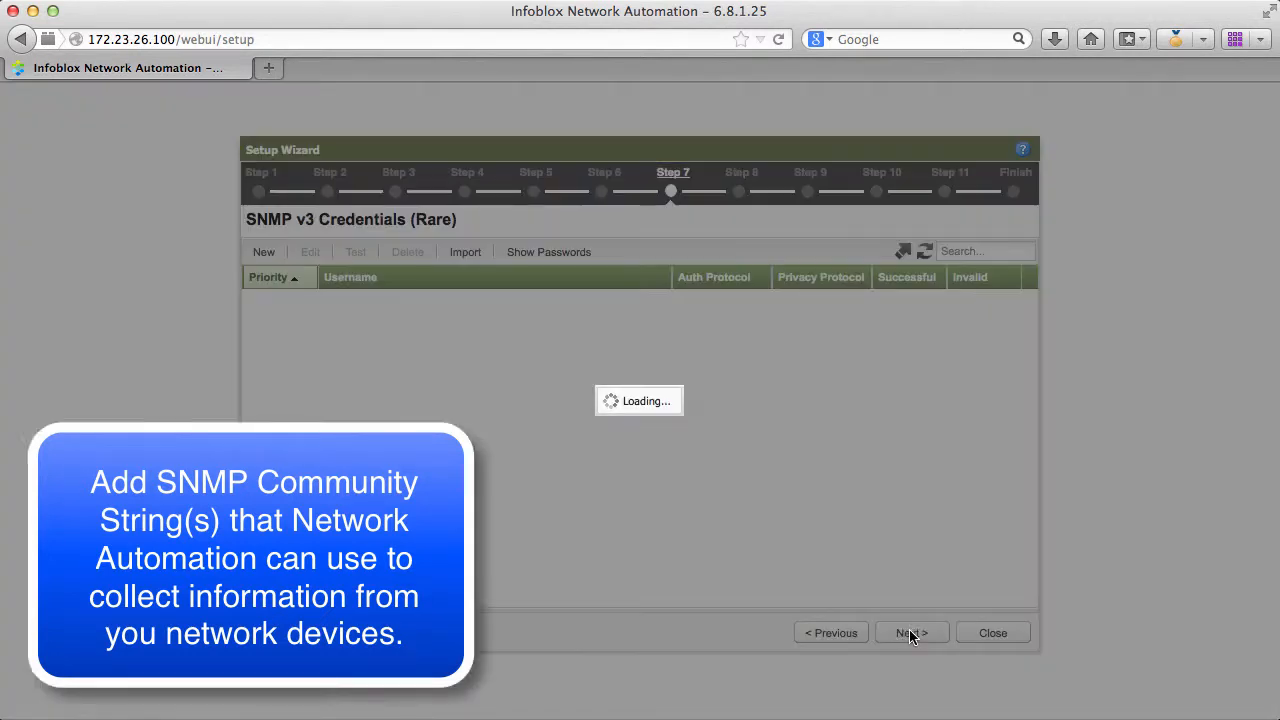
left_click(911, 634)
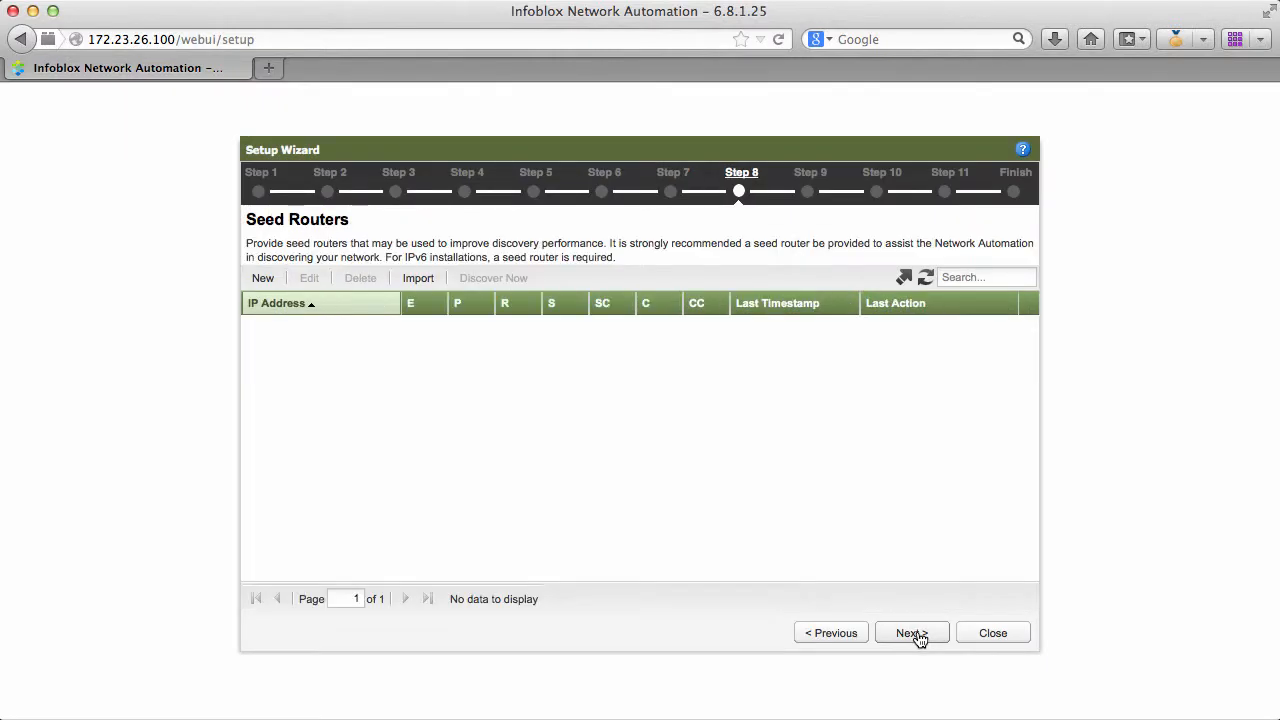
left_click(262, 280)
left_click(467, 311)
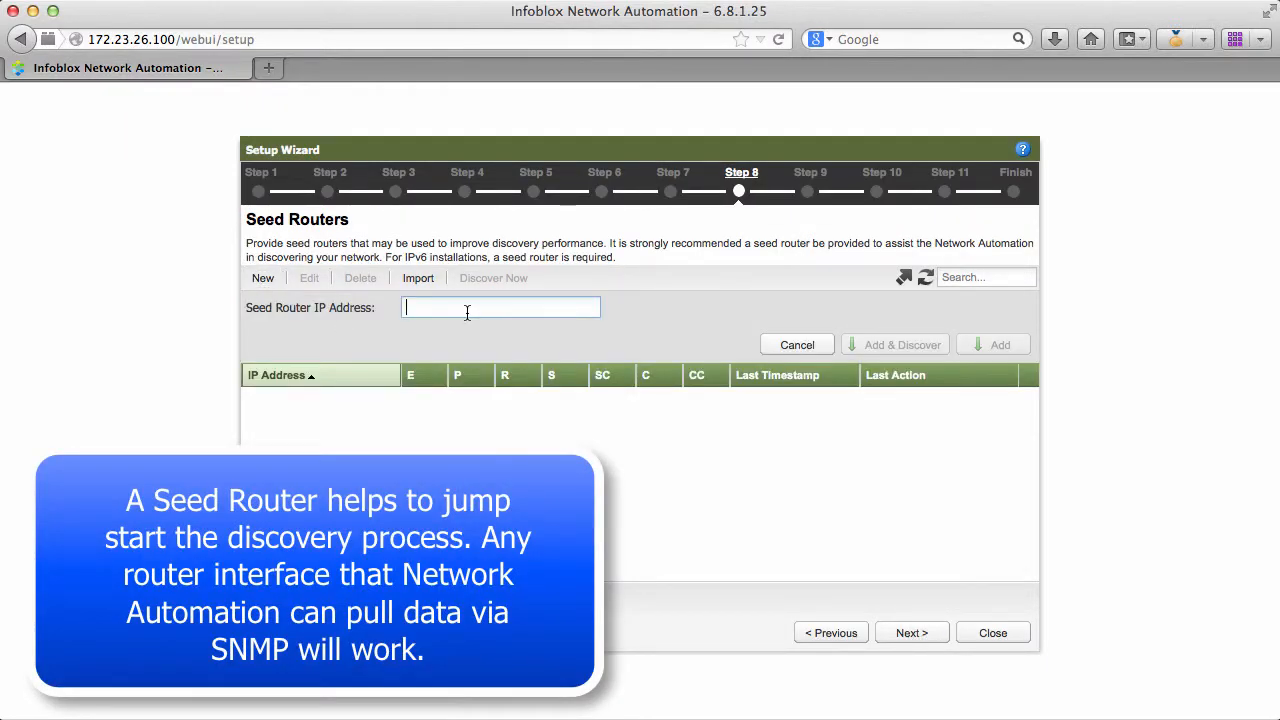
type("172.23.26.62")
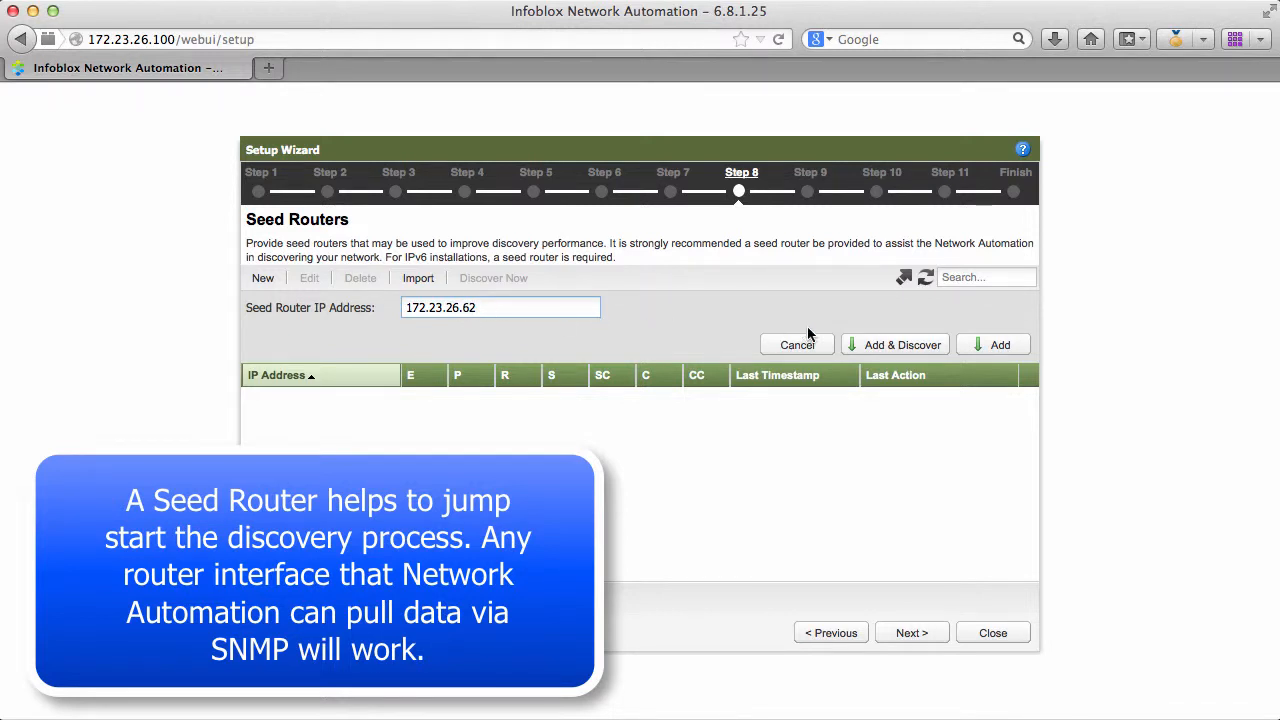
left_click(897, 346)
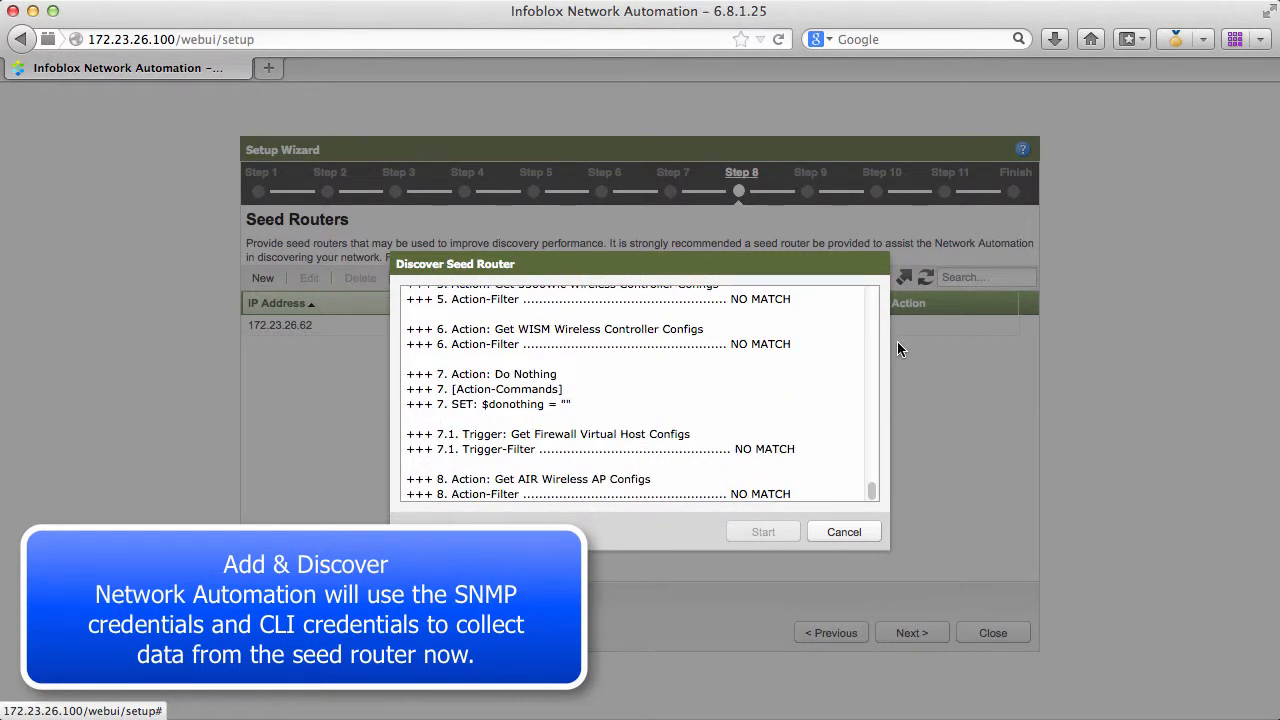
left_click(844, 533)
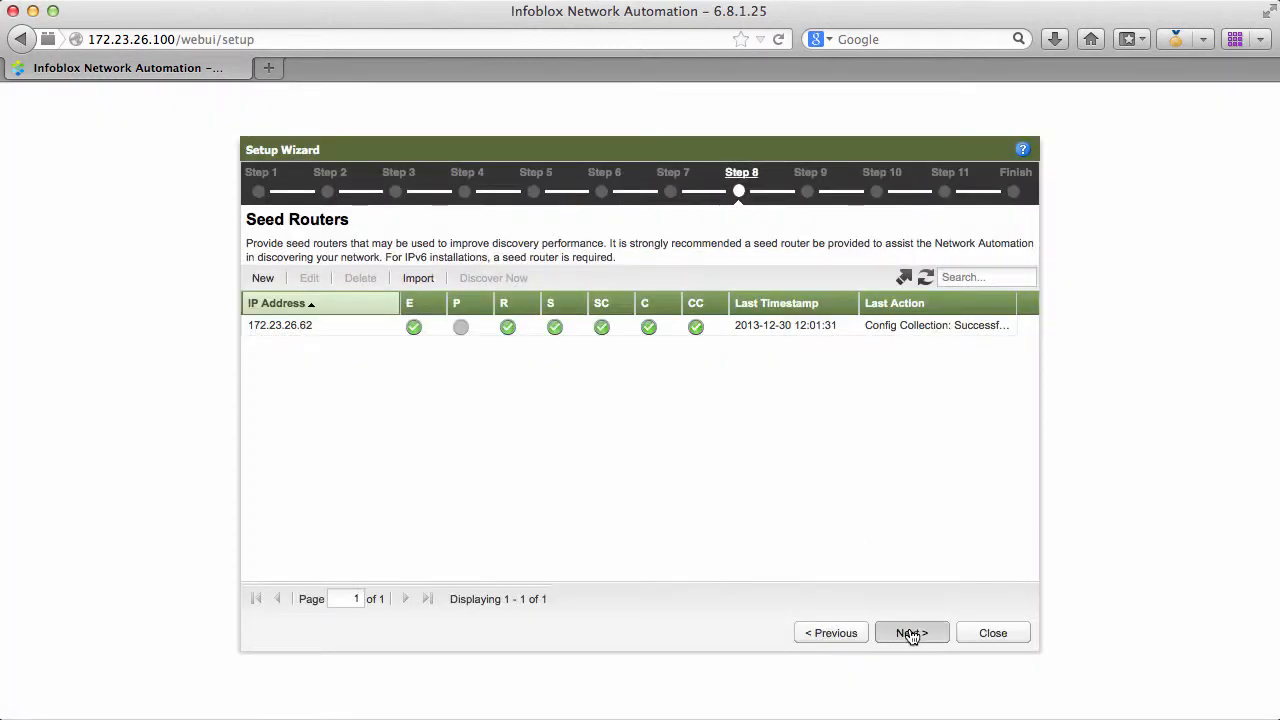
Step: Complete the remaining setup wizard pages without device type hints, keeping the default configuration collection settings
left_click(911, 634)
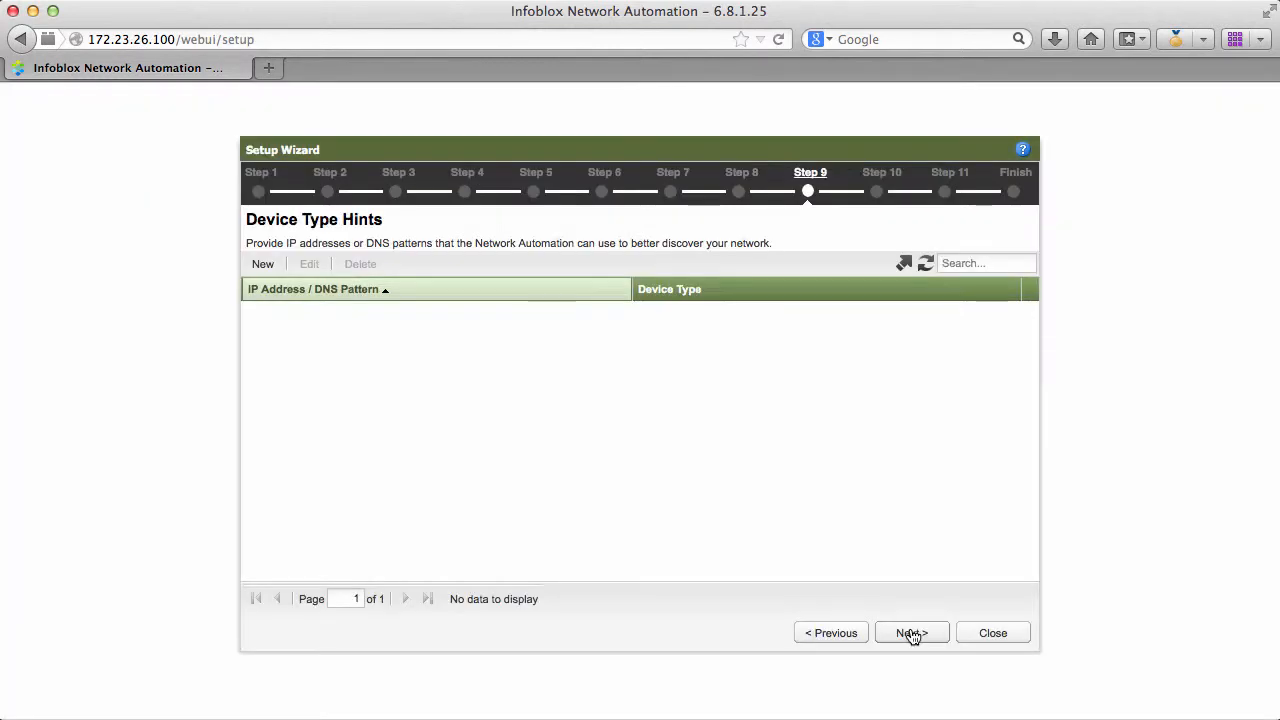
left_click(910, 628)
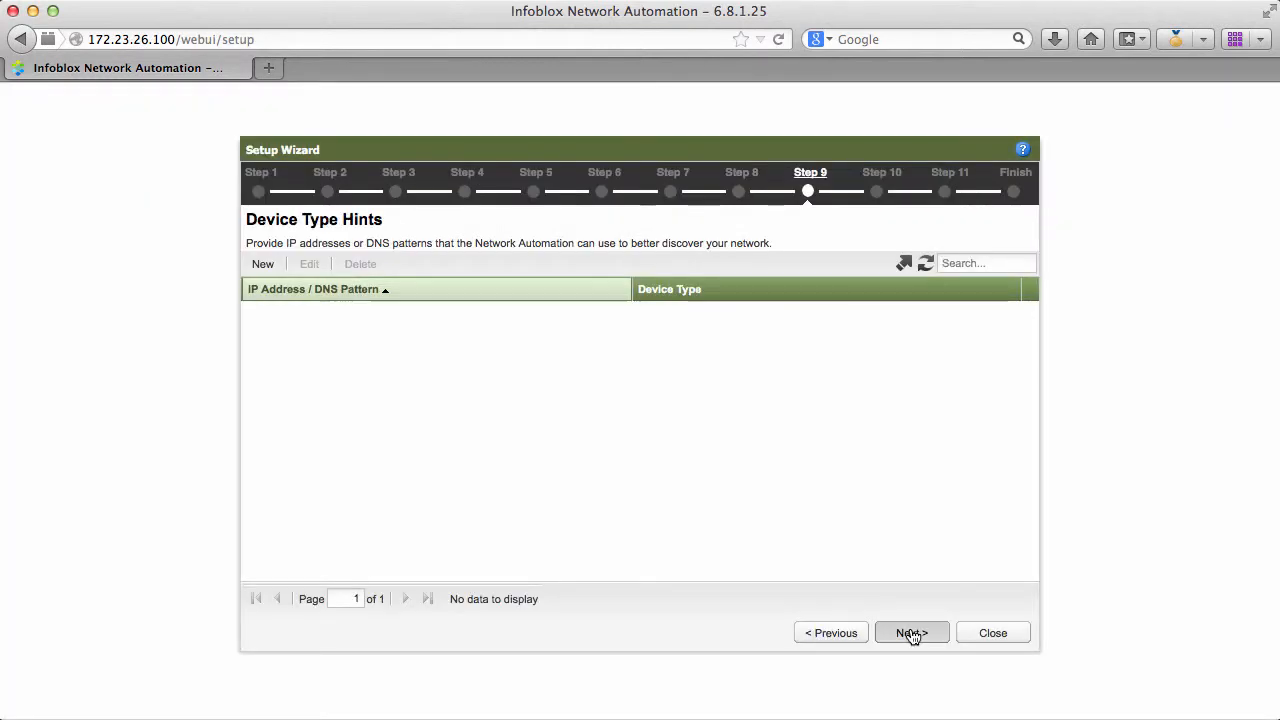
left_click(911, 632)
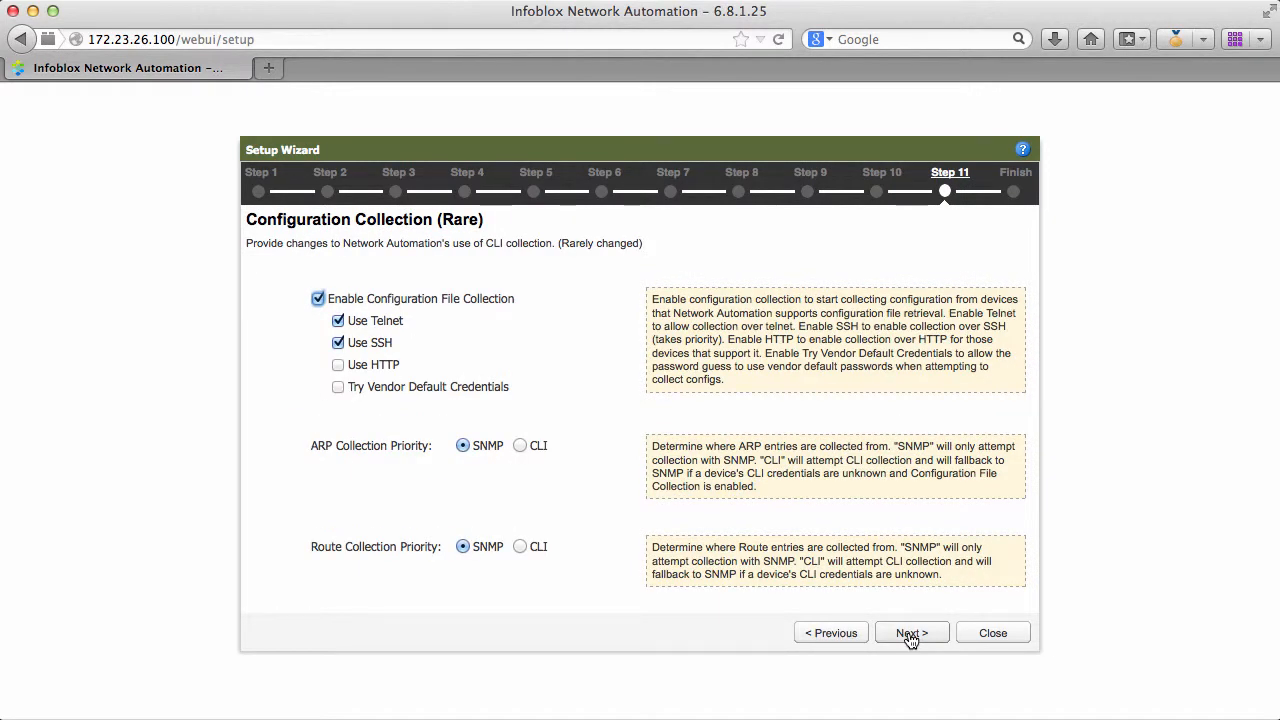
left_click(911, 634)
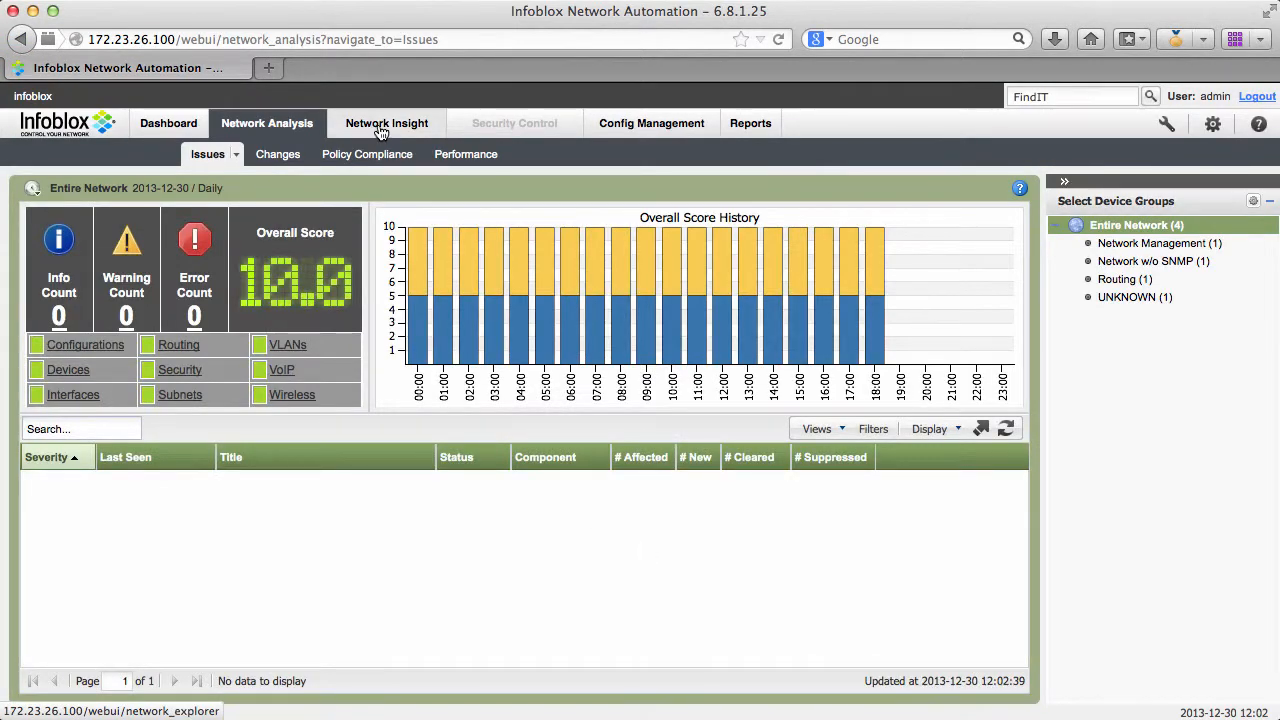
Step: Display the Network Insight discovery status for the entire network and refresh the device list
left_click(383, 130)
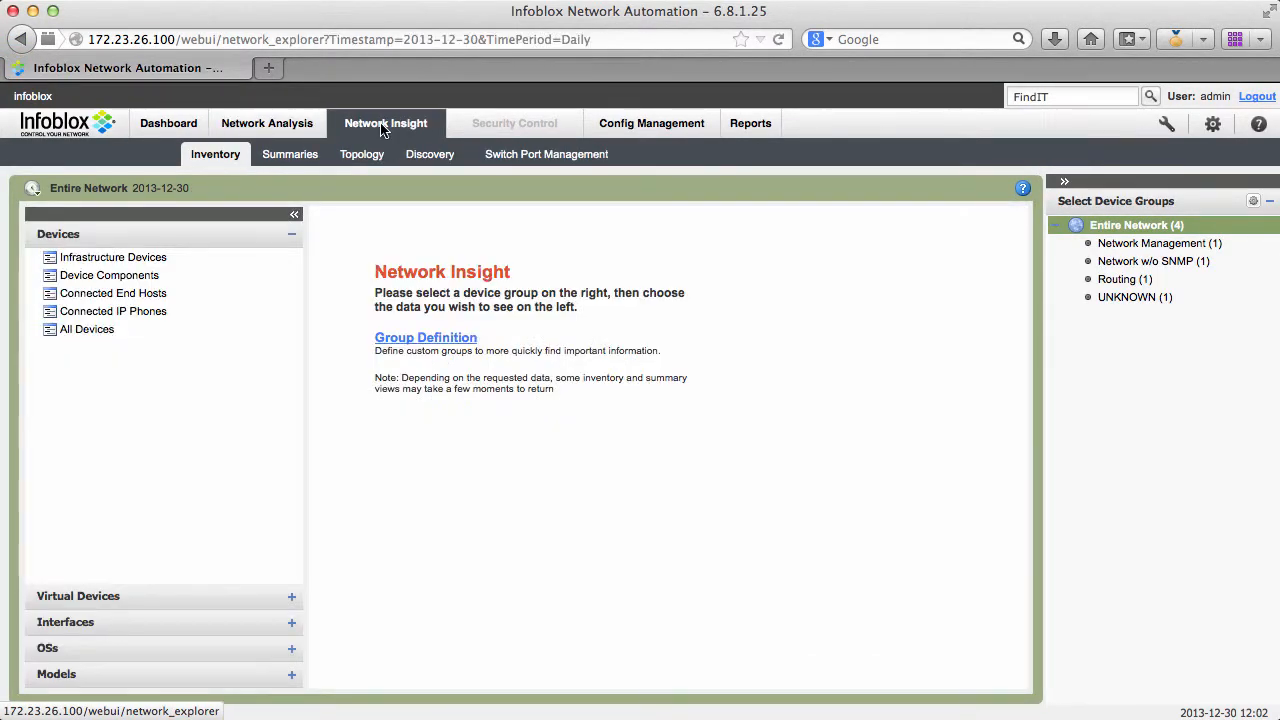
left_click(432, 157)
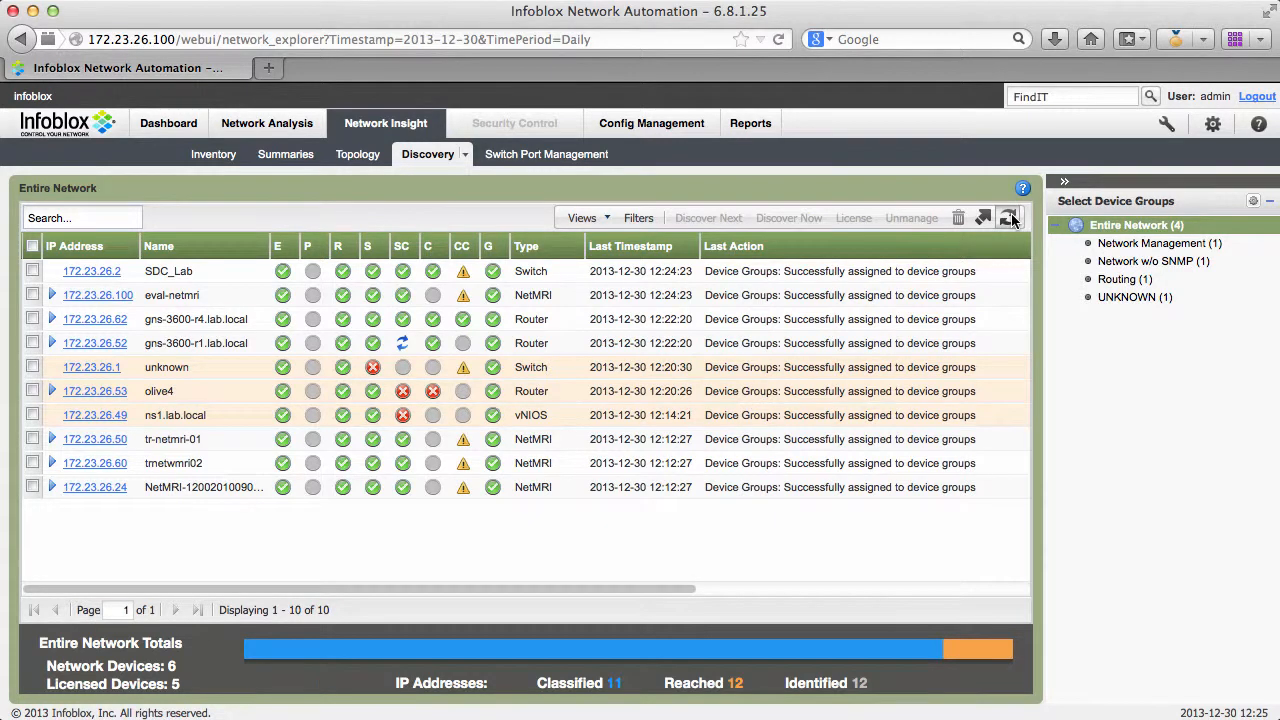
left_click(1008, 217)
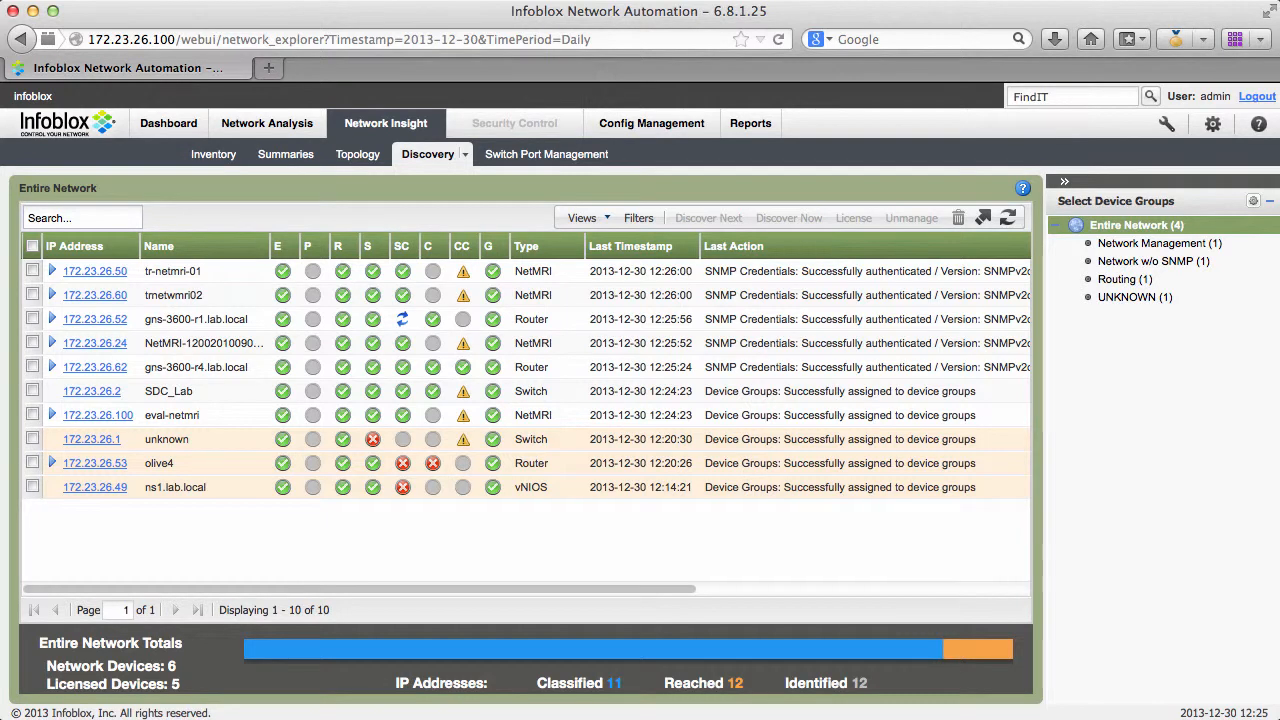